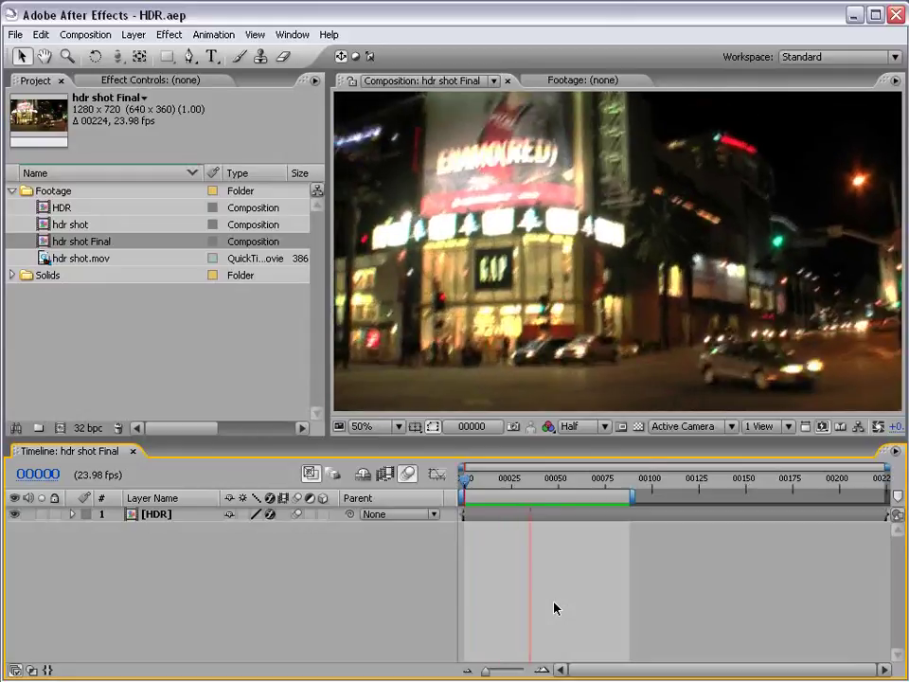
Stop the preview at frame 40 and inspect the traffic light and street at 100% zoom.
key(space)
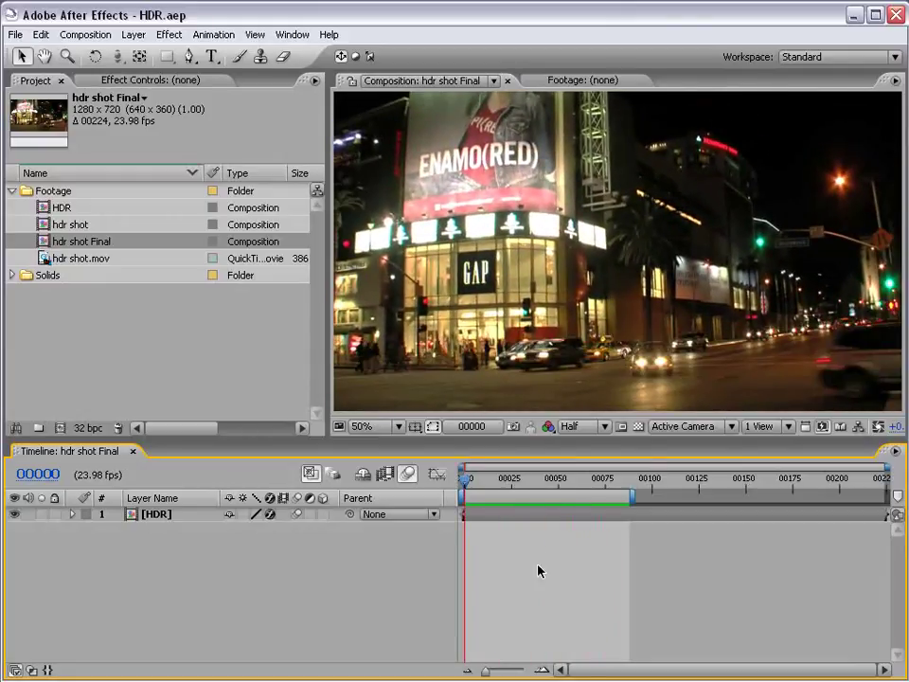
drag(501, 481, 522, 486)
scroll(635, 298, up, 2)
key(h)
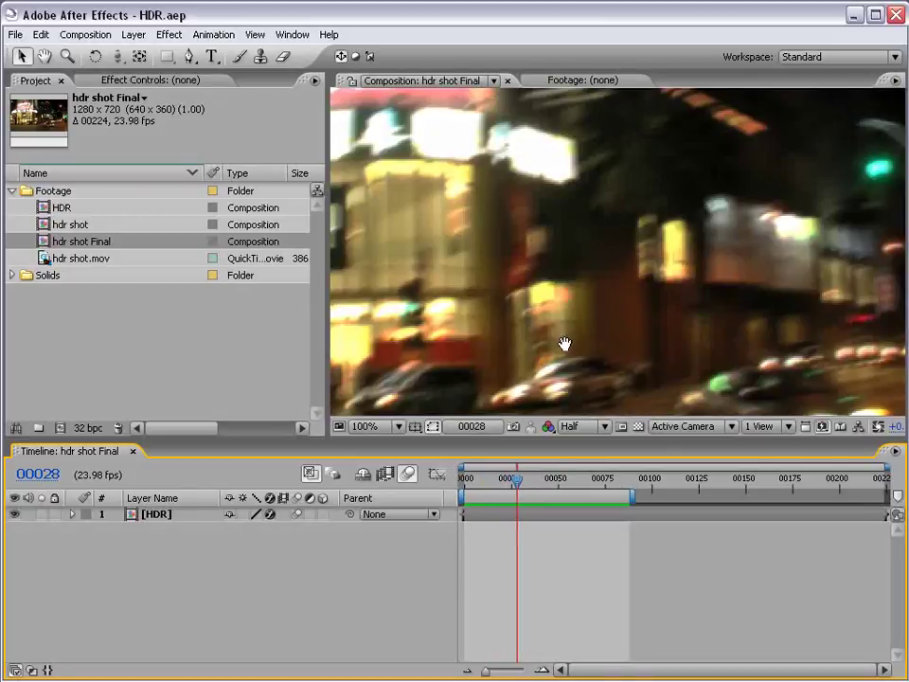
drag(561, 345, 439, 318)
drag(696, 273, 558, 264)
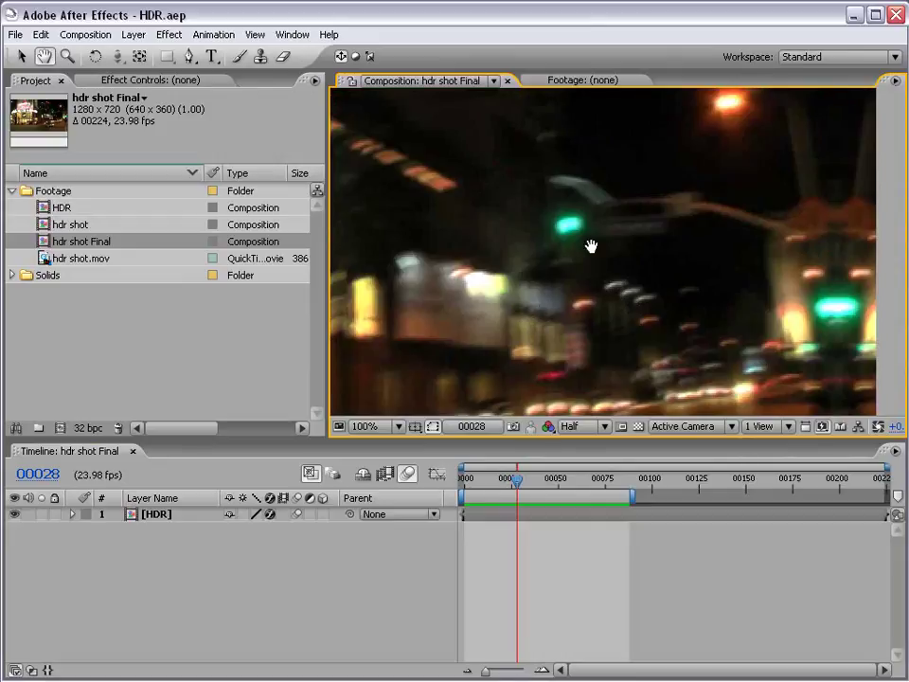
drag(531, 361, 552, 313)
Scrub between frames 35 and 23 while panning across the storefront at different zoom levels.
drag(517, 480, 542, 480)
scroll(613, 290, down, 2)
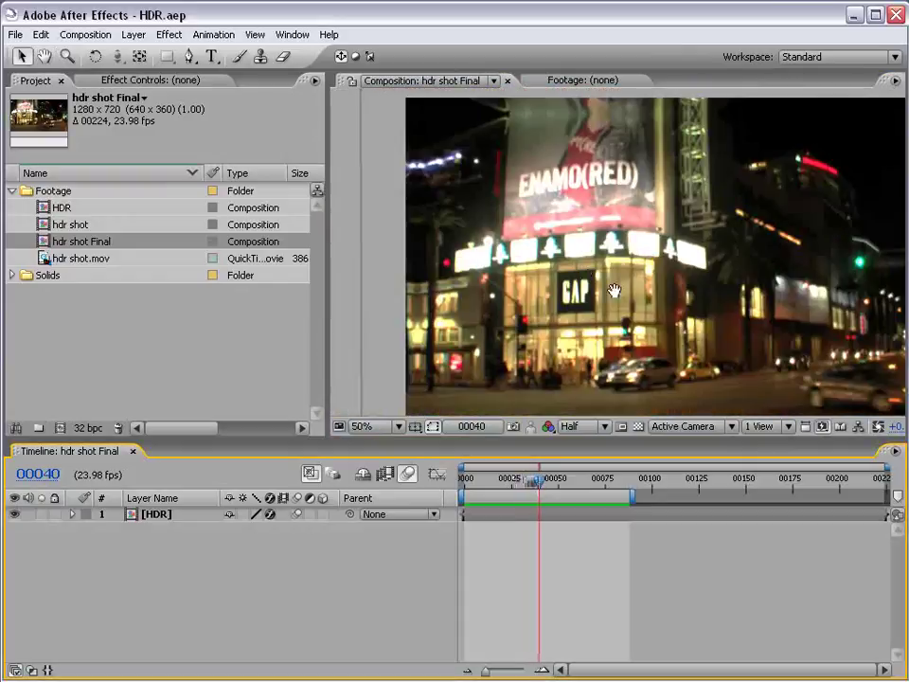
drag(603, 279, 634, 290)
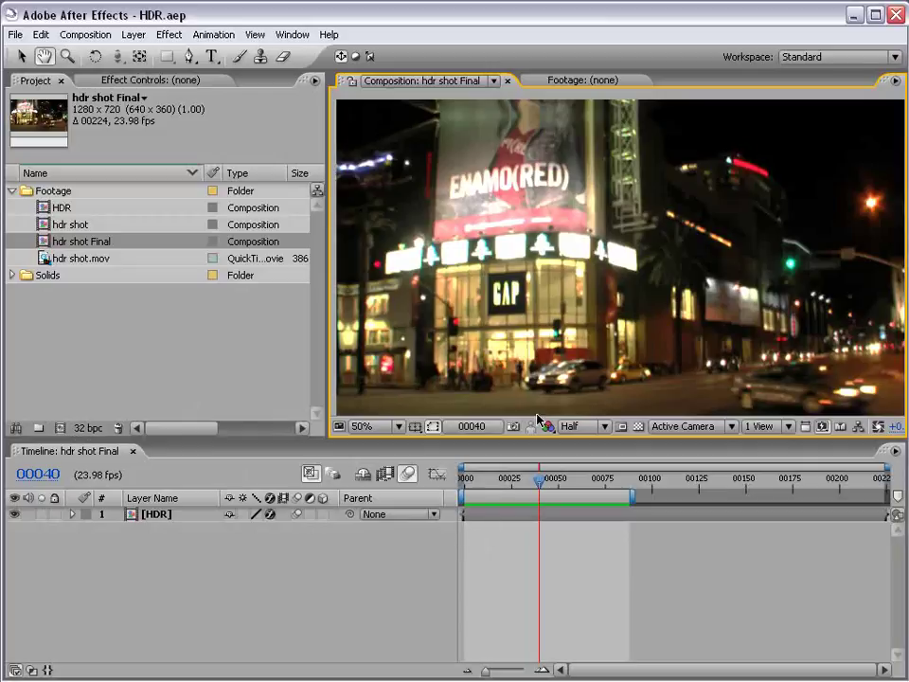
drag(538, 479, 511, 480)
scroll(625, 315, up, 1)
drag(625, 314, 568, 363)
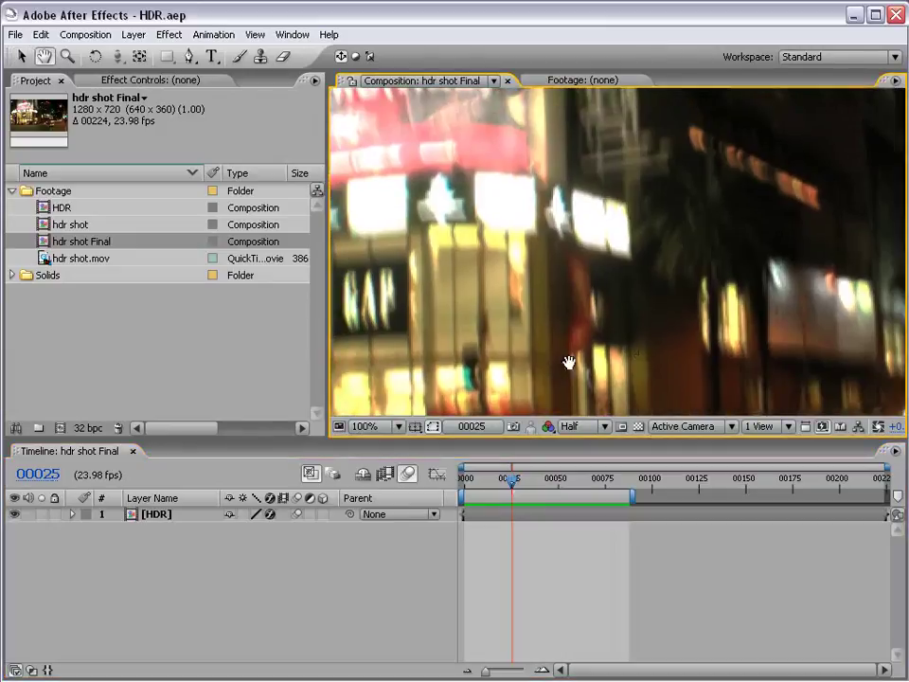
scroll(568, 363, down, 2)
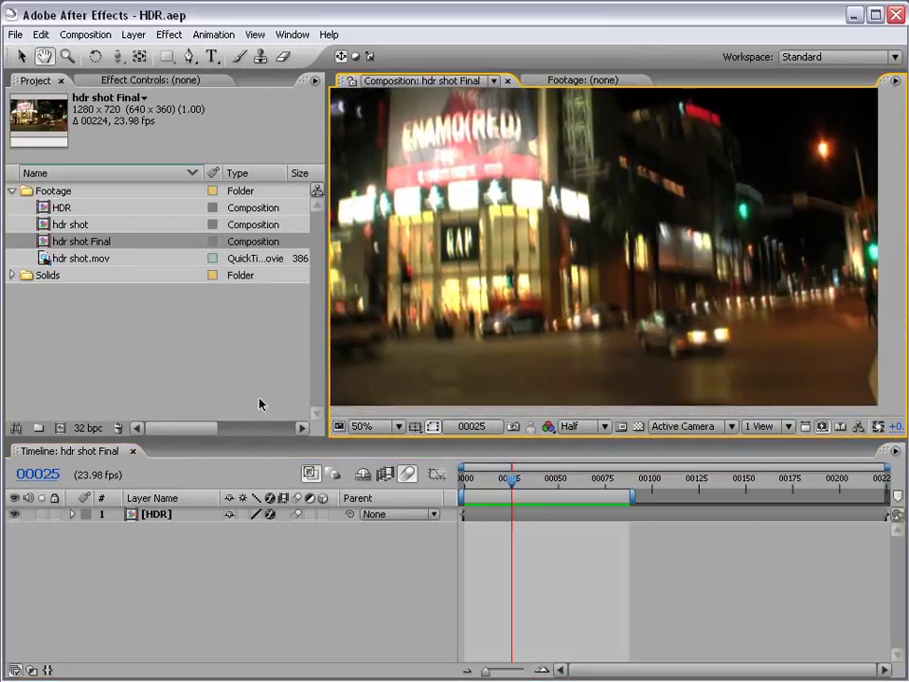
Compare the footage at 8, 16 and 32-bit colour, leaving the project at 32 bpc.
alt+click(86, 428)
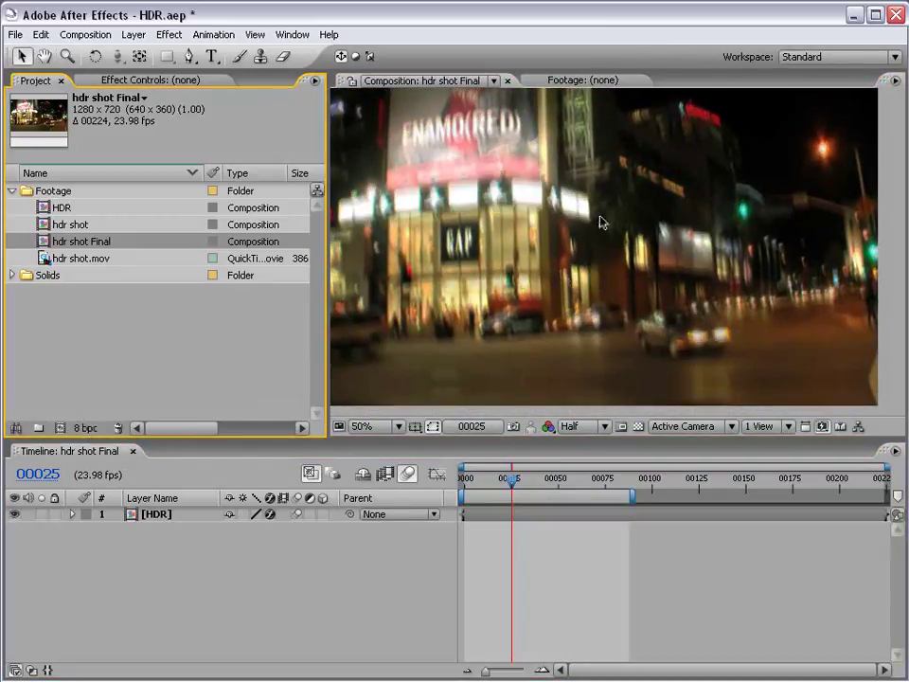
key(h)
drag(697, 251, 720, 232)
drag(511, 480, 529, 485)
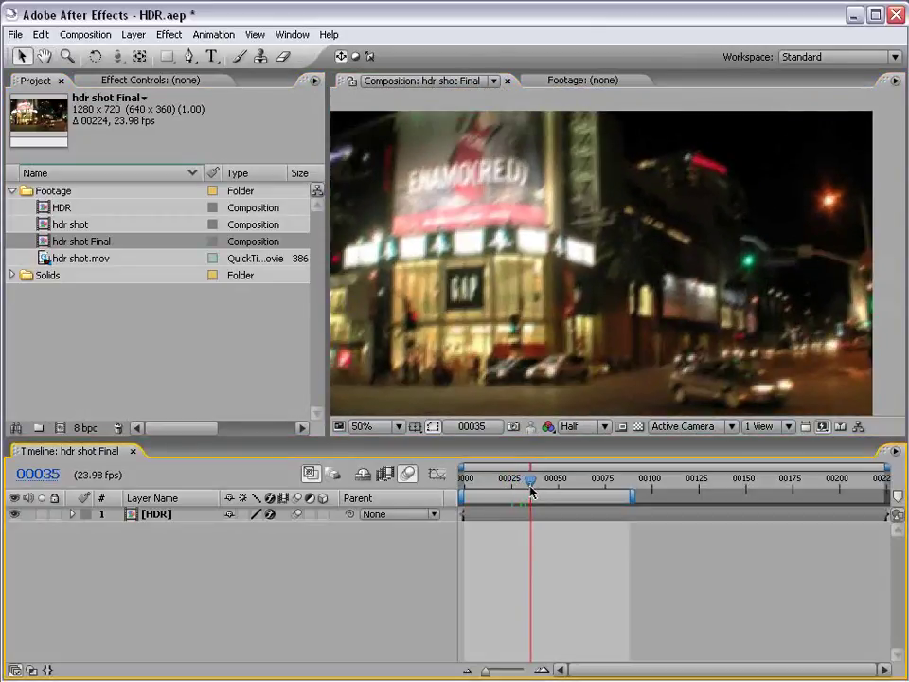
alt+click(86, 428)
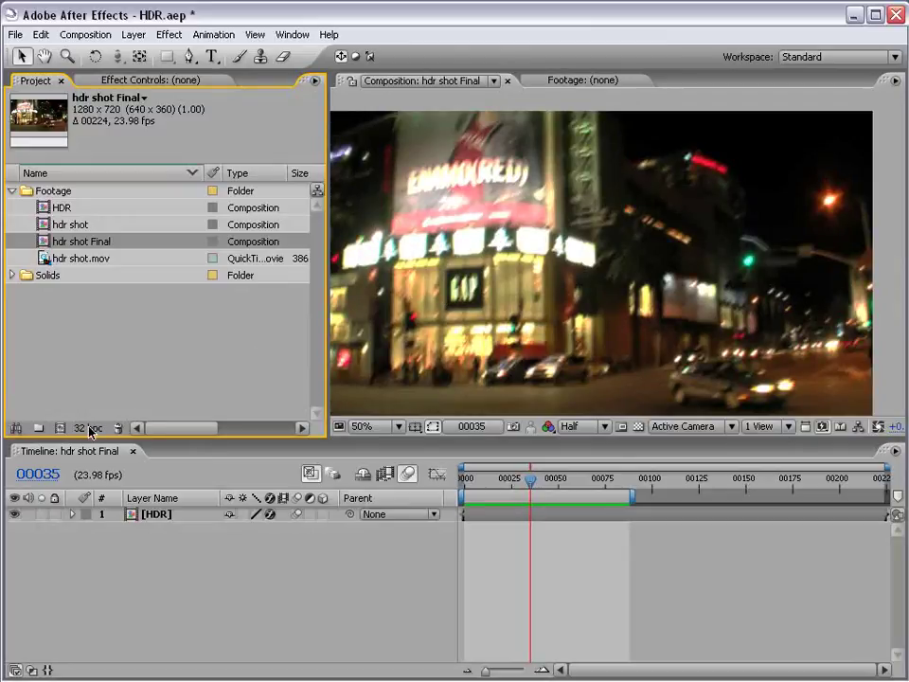
drag(529, 478, 559, 479)
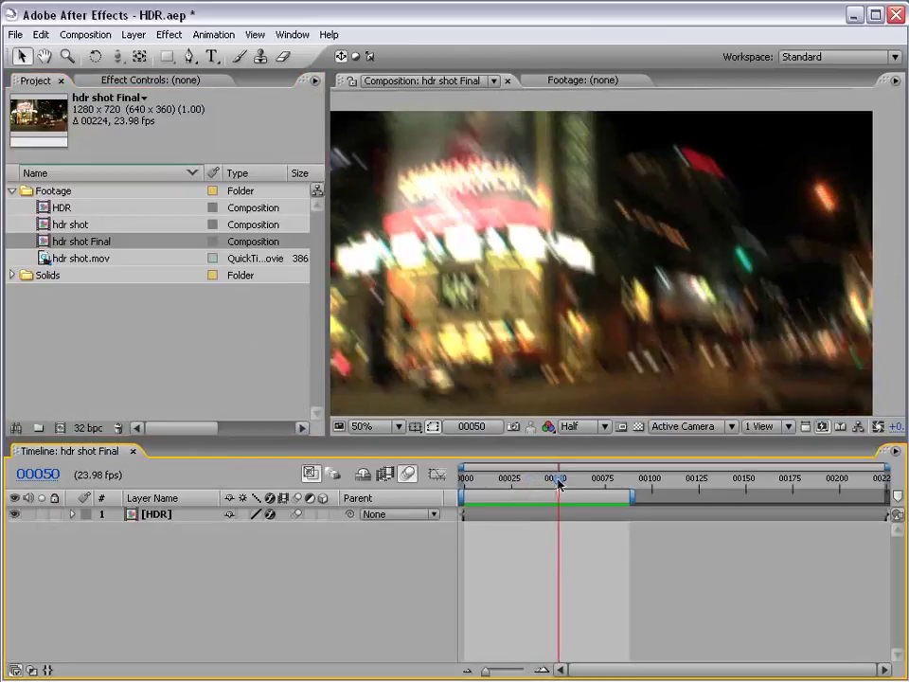
alt+click(88, 428)
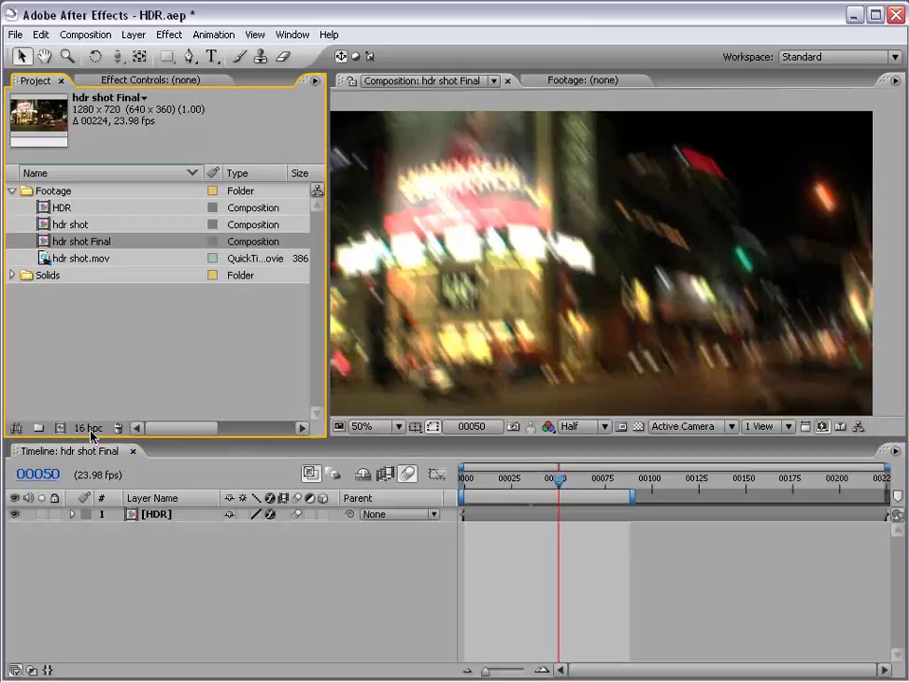
alt+click(88, 428)
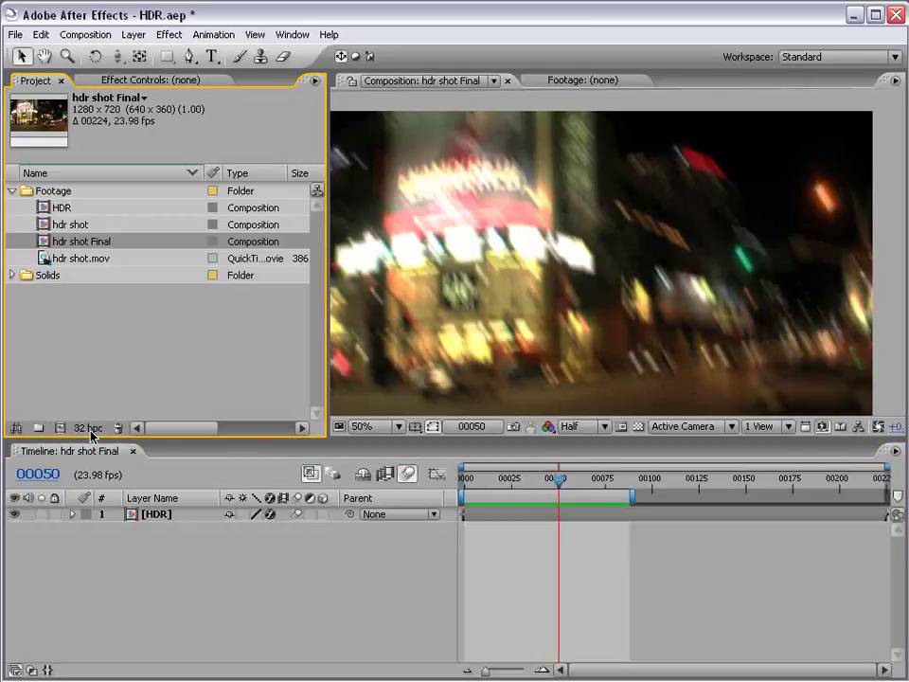
alt+click(88, 428)
alt+click(88, 428)
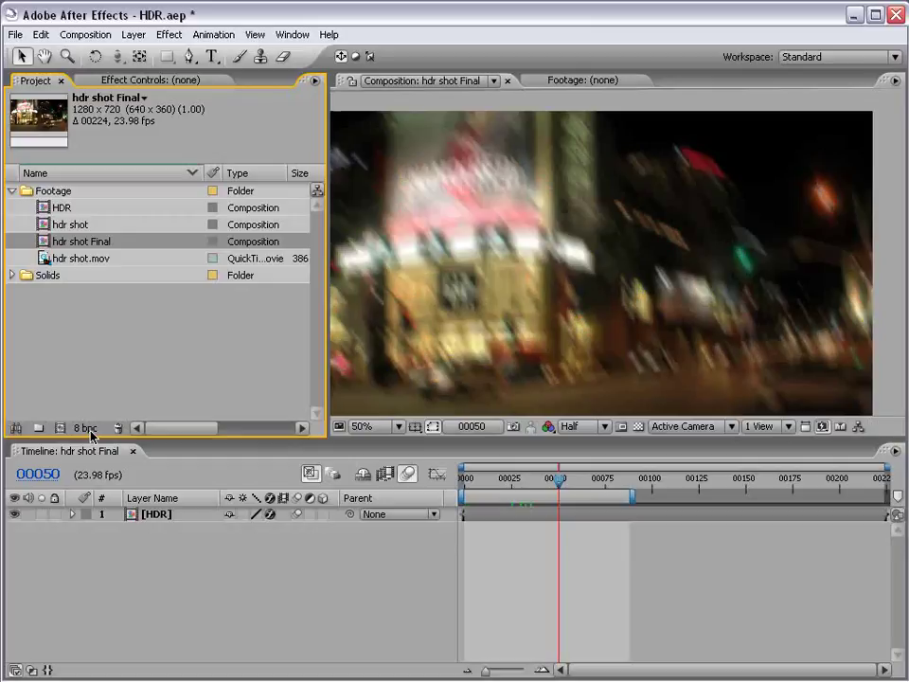
alt+click(90, 429)
alt+click(89, 429)
alt+click(89, 429)
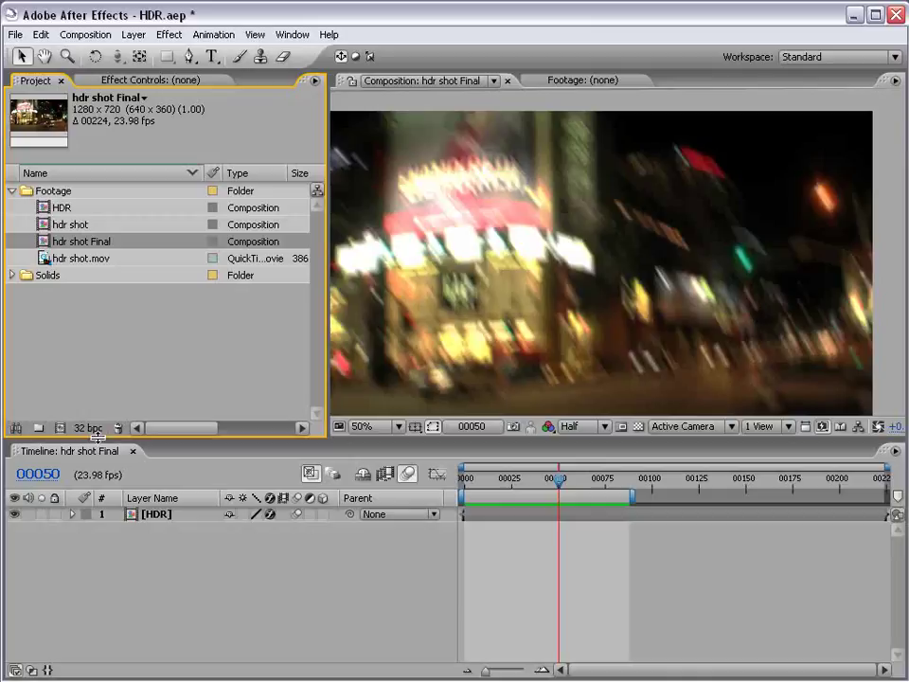
Scrub from frame 62 to around frame 168 and back toward the start of the shot.
drag(561, 483, 779, 488)
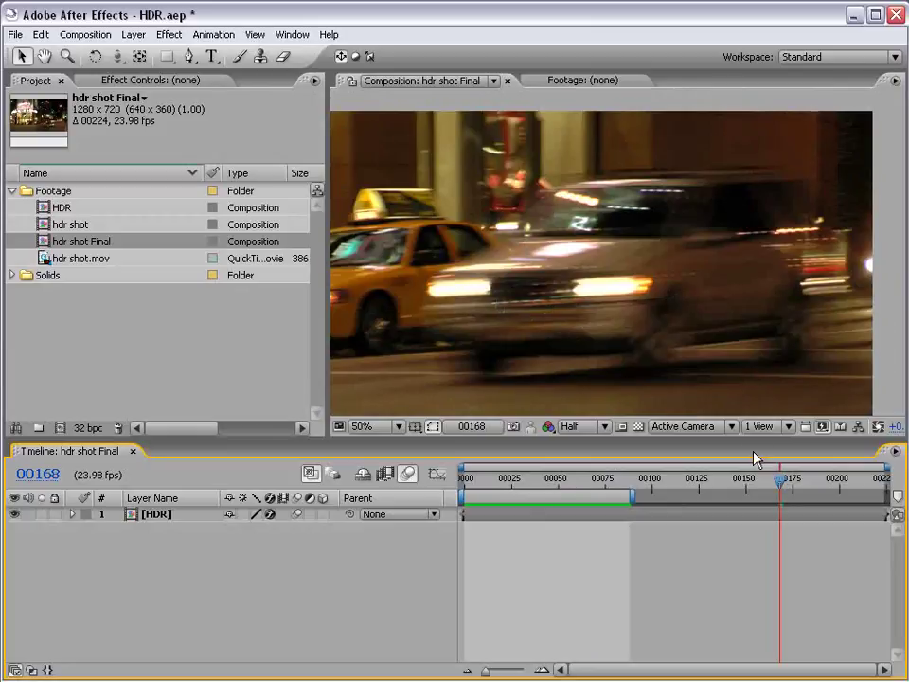
key(Page_Down)
key(Page_Down)
key(Page_Down)
key(Page_Down)
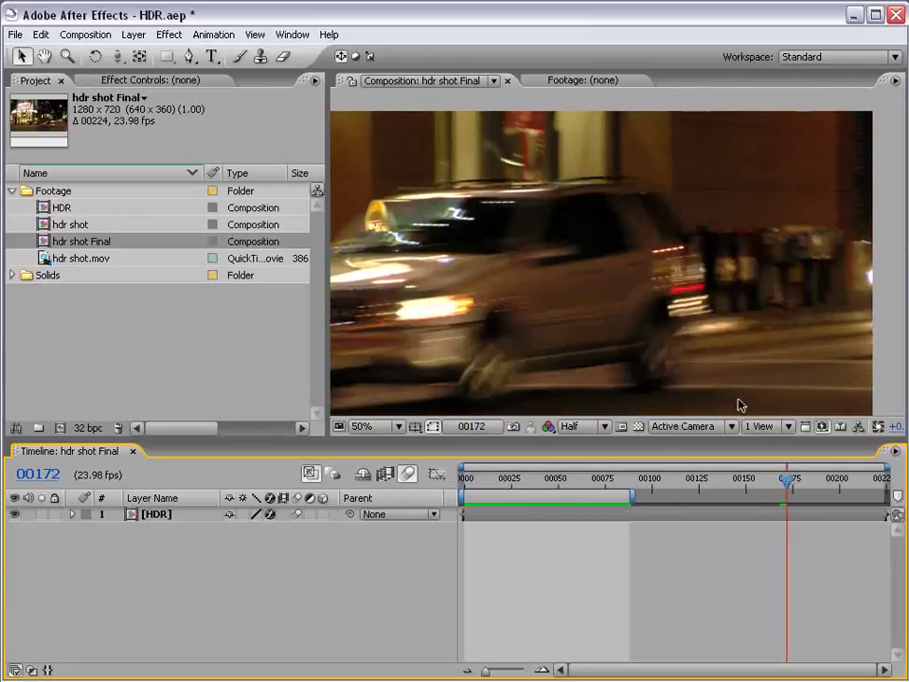
key(Page_Up)
key(Page_Up)
key(Page_Up)
key(Page_Up)
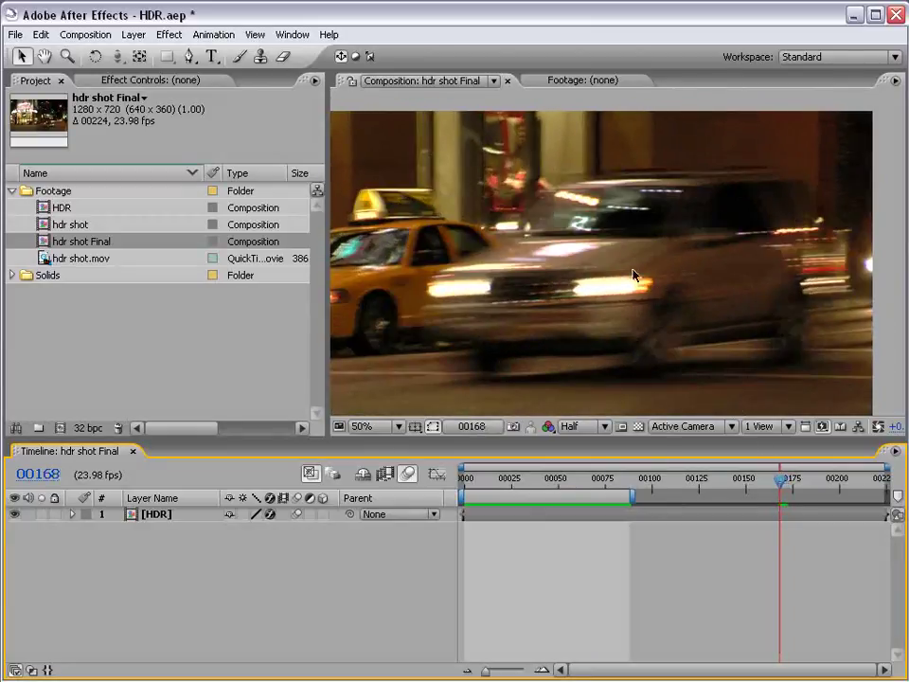
drag(604, 480, 582, 482)
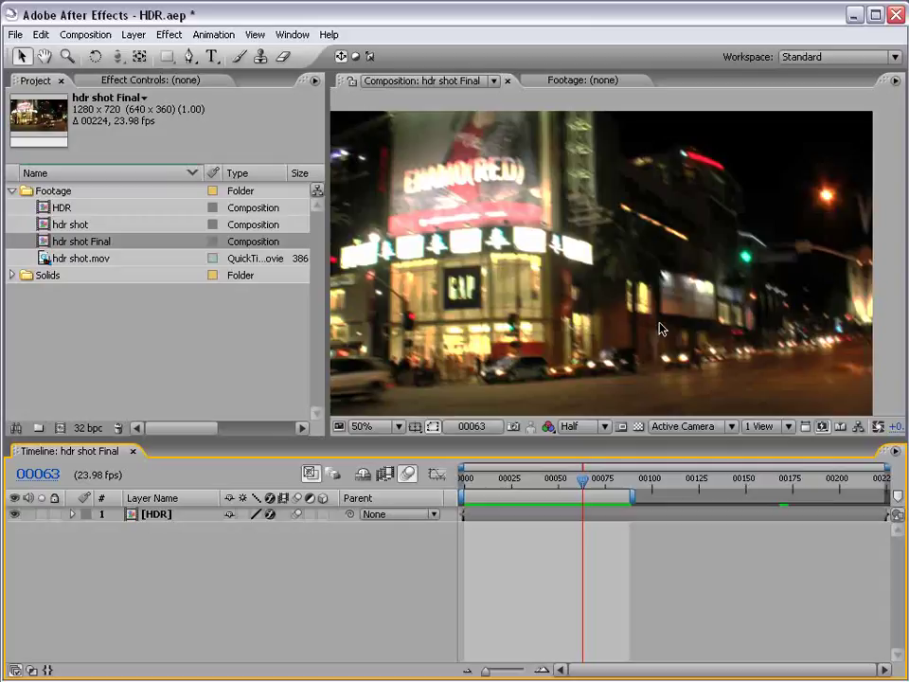
Preview the original hdr shot.mov footage in the player, then close it.
click(622, 517)
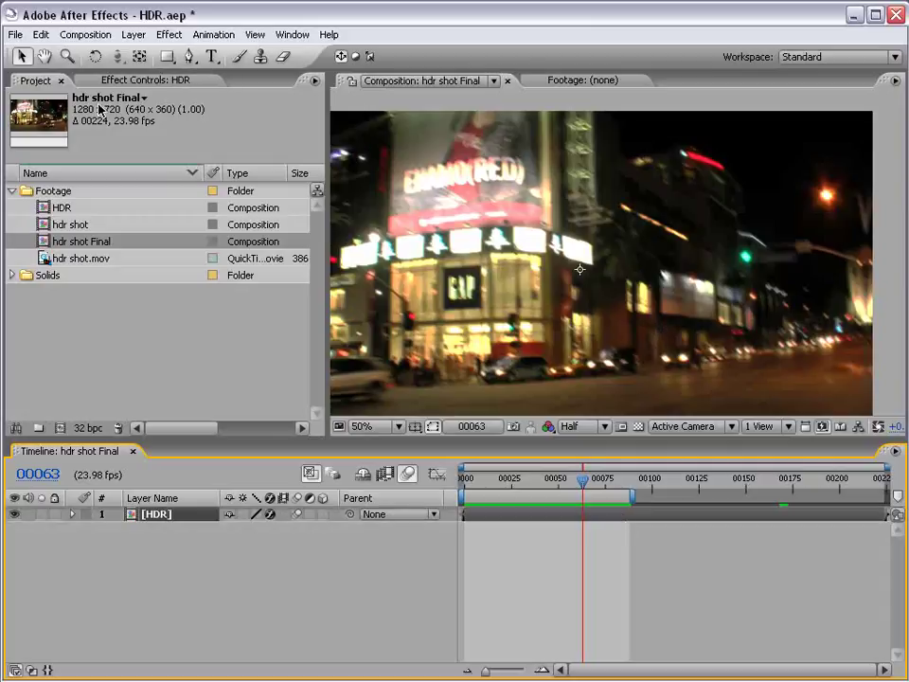
click(130, 323)
click(70, 258)
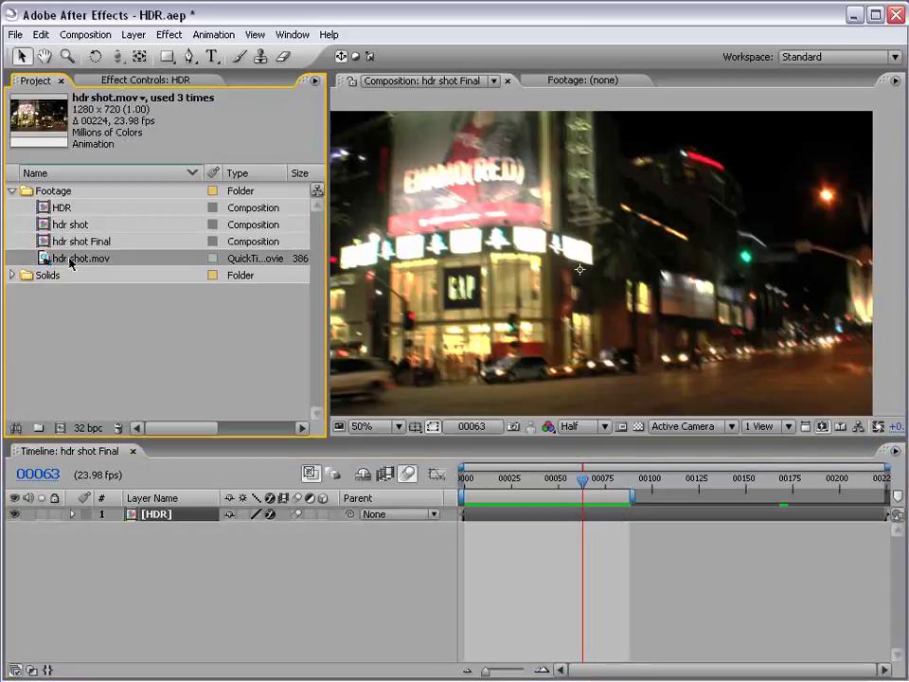
double_click(51, 263)
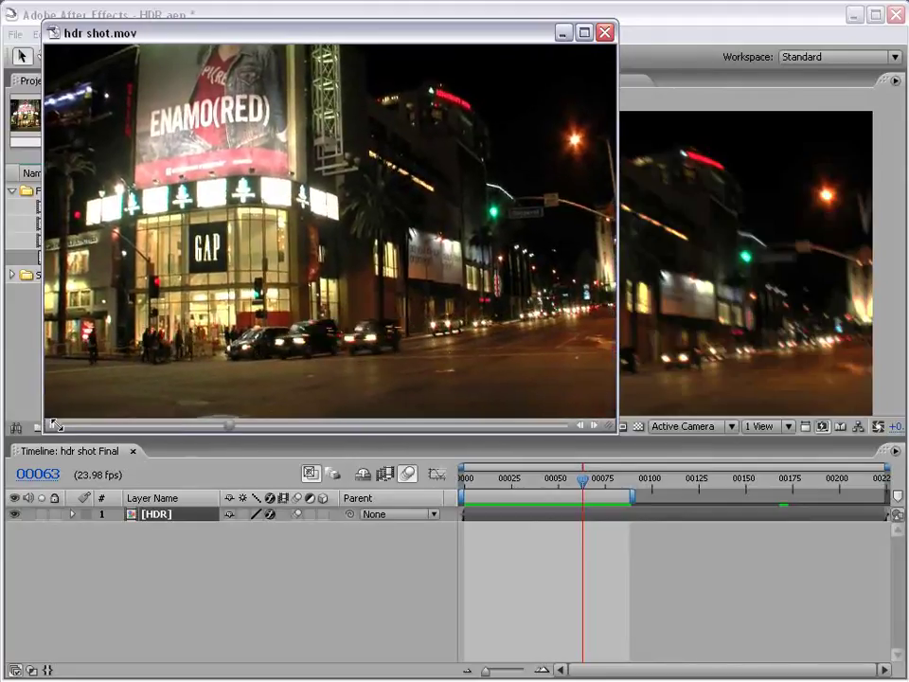
click(603, 33)
Create the hdr shot 2 composition from hdr shot.mov and scrub through it.
drag(44, 258, 61, 427)
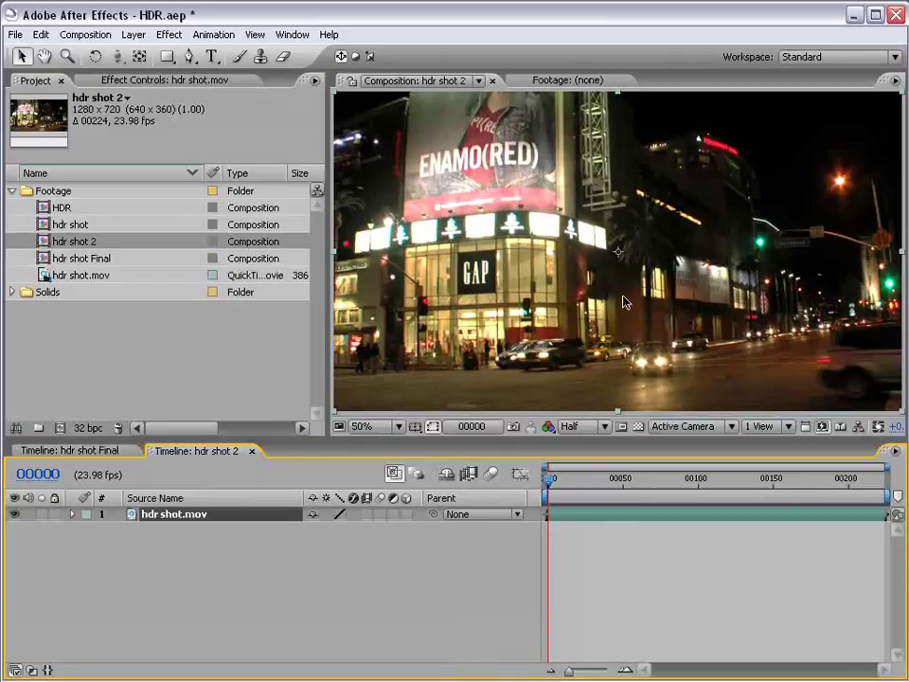
drag(550, 478, 519, 489)
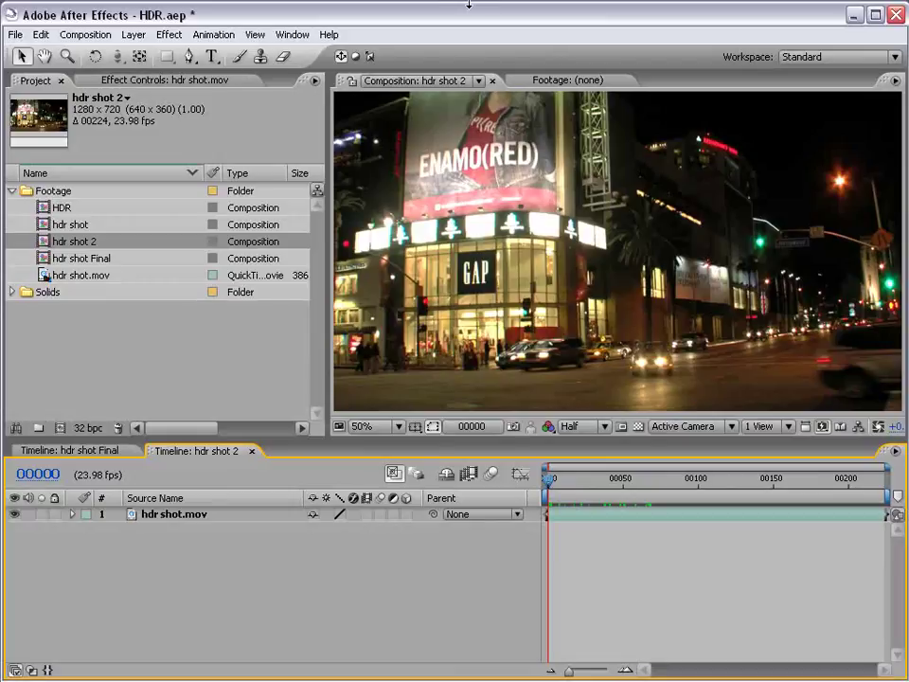
click(107, 278)
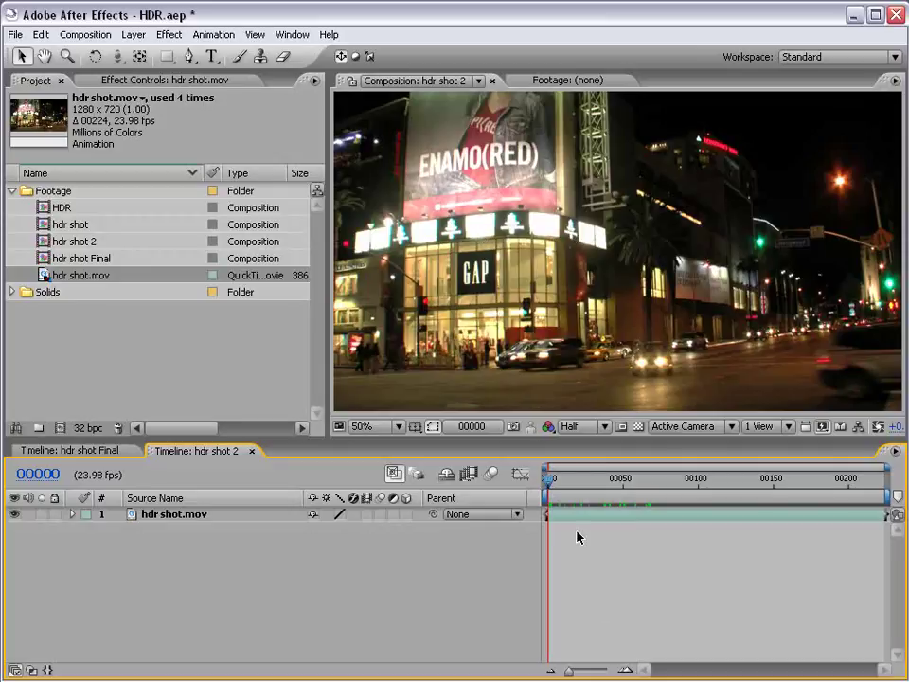
Duplicate the hdr shot.mov layer and apply Levels to the top copy.
click(172, 516)
key(ctrl+d)
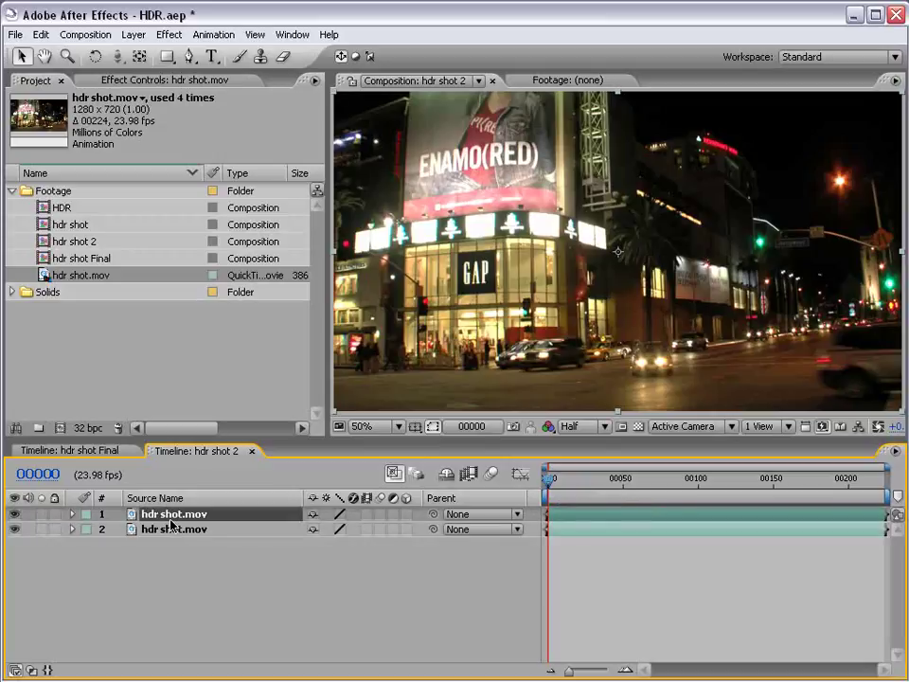
click(169, 34)
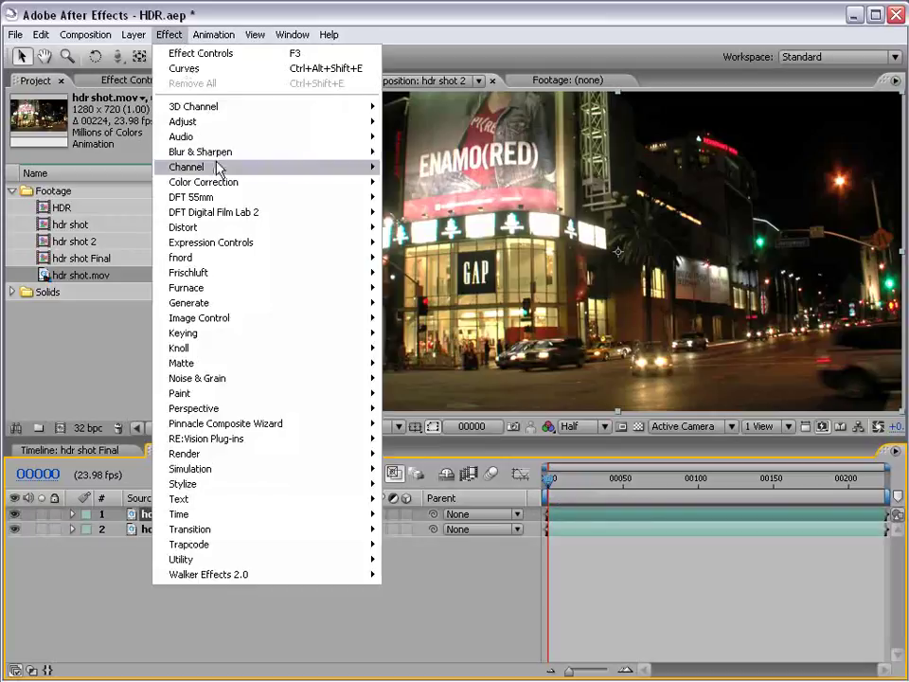
mouse_move(218, 187)
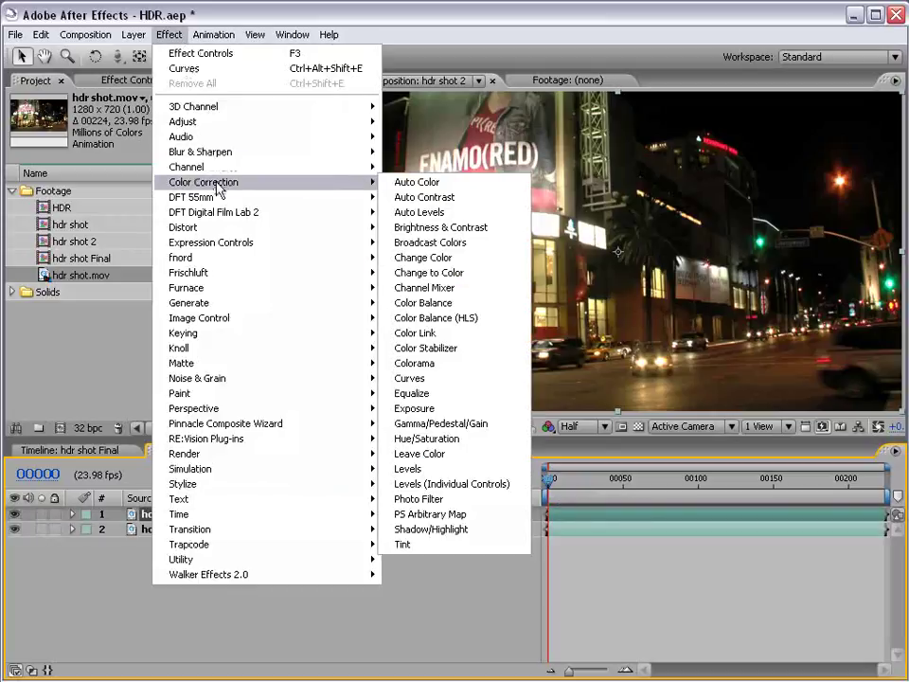
click(401, 469)
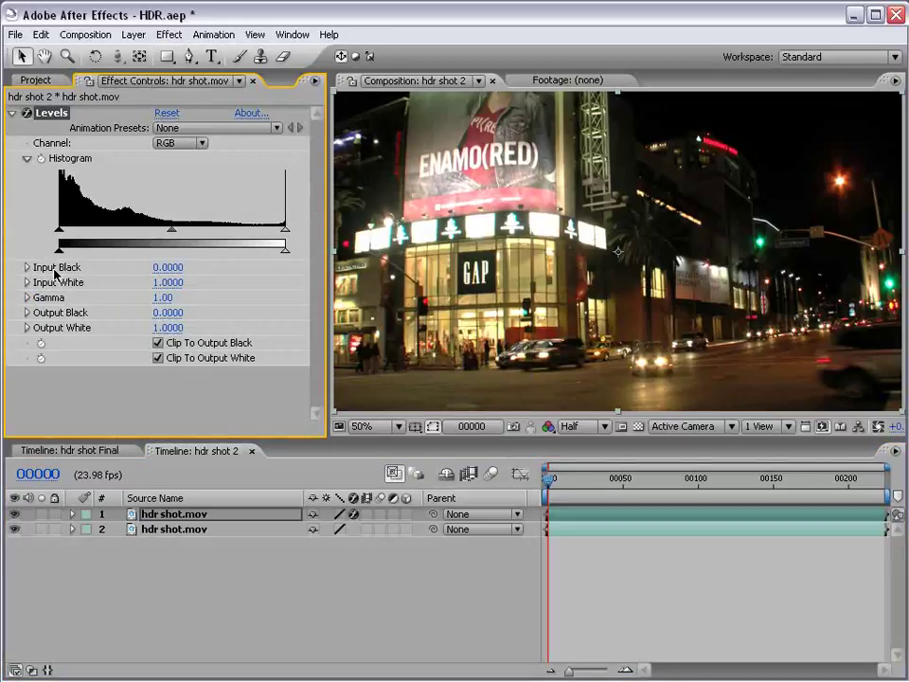
Set the Levels Input Black to 0.95 after trying other black points.
click(167, 268)
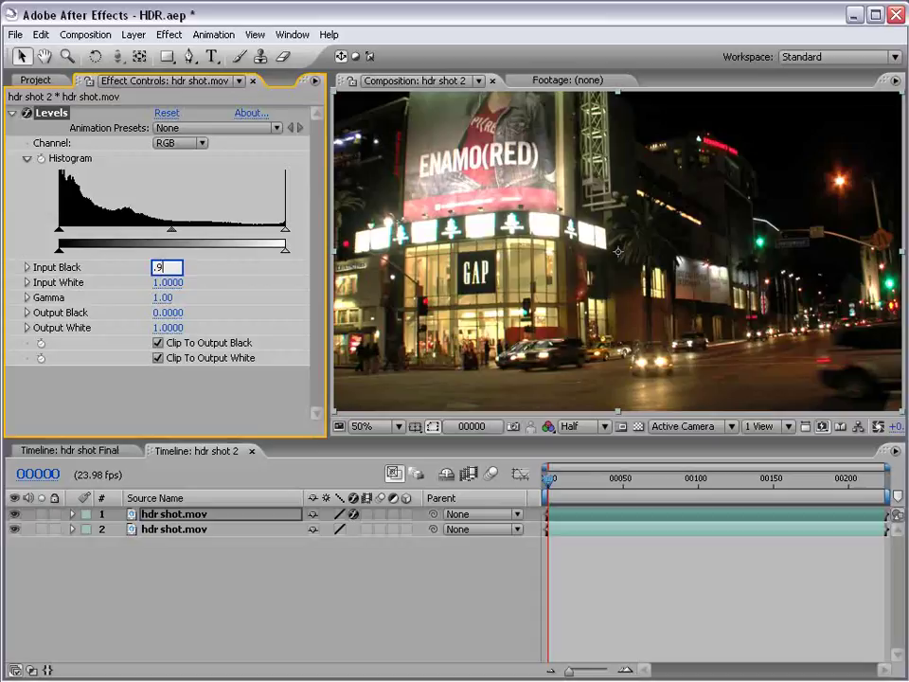
key(Return)
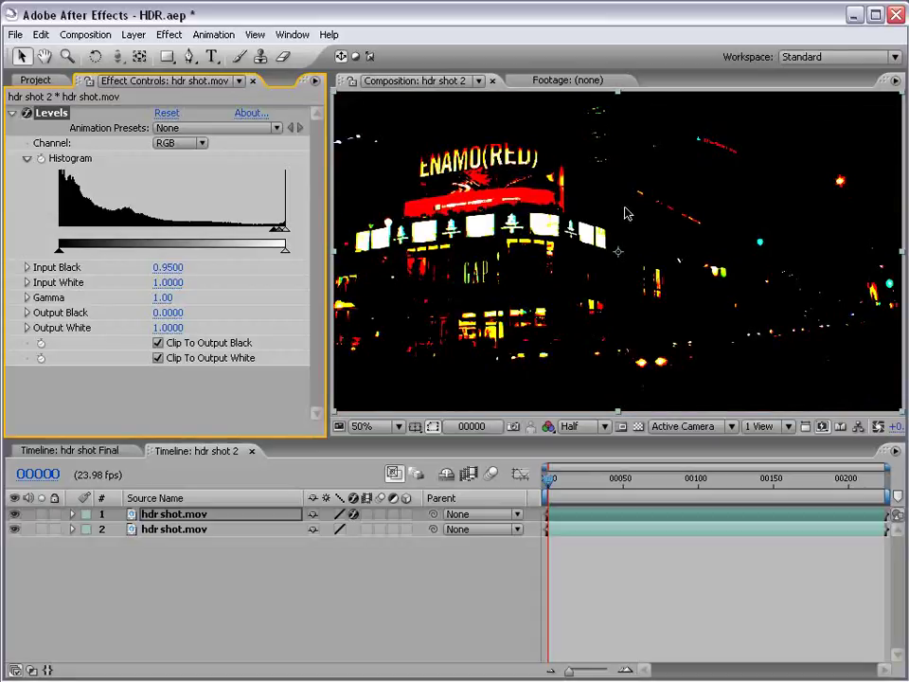
mouse_move(280, 230)
mouse_down()
mouse_move(58, 237)
mouse_move(278, 238)
mouse_up()
click(172, 267)
text(.95)
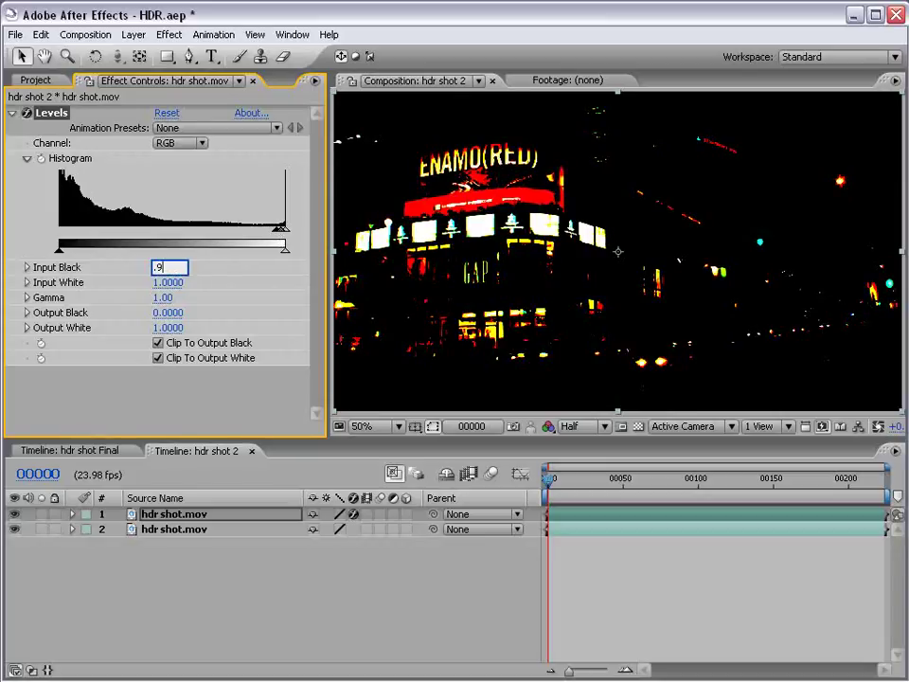
key(Return)
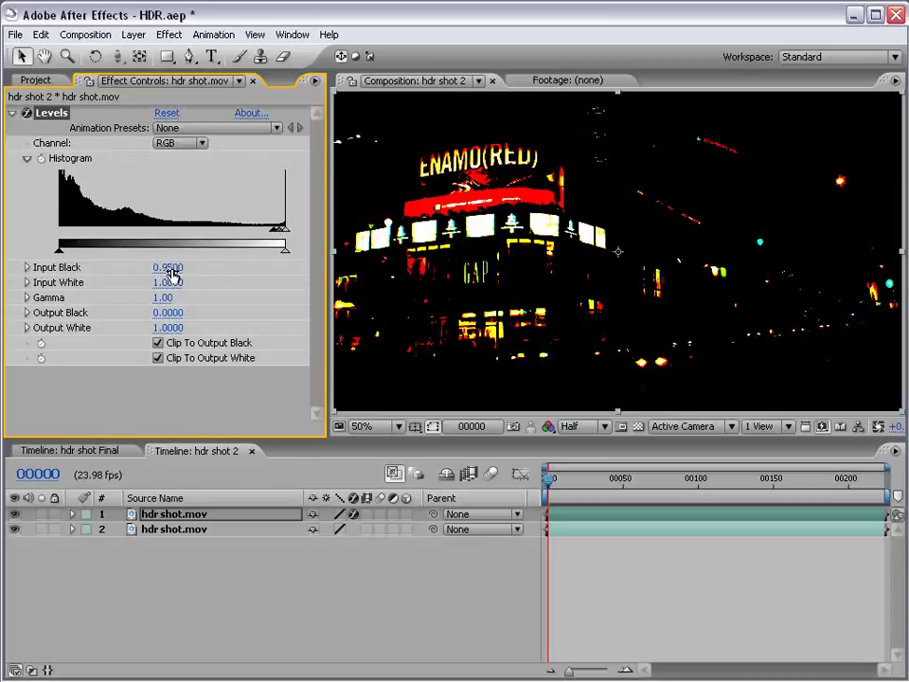
Set layer 1's blending mode to Add.
click(615, 584)
key(F4)
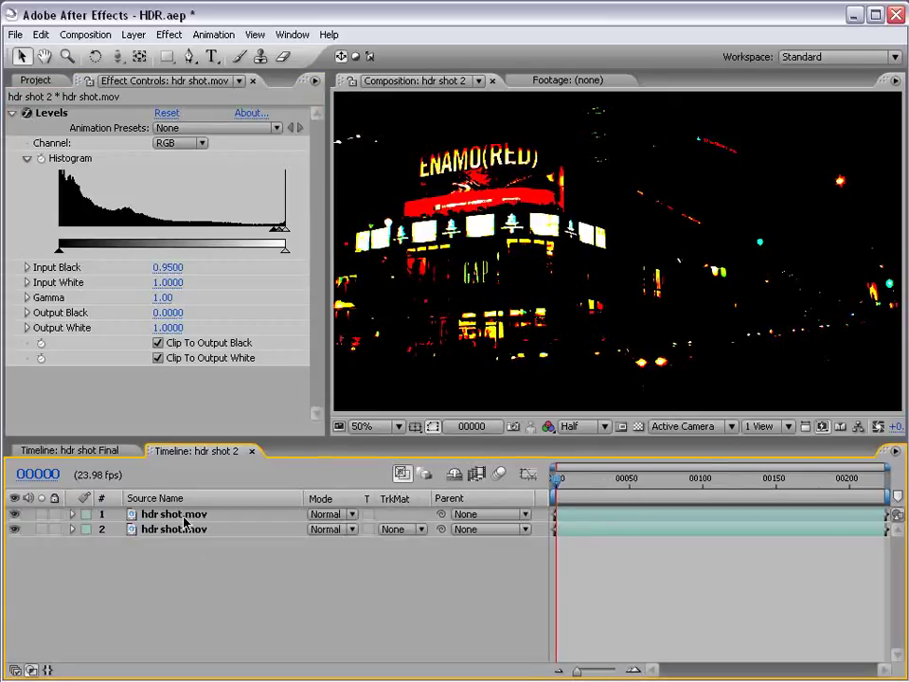
click(331, 515)
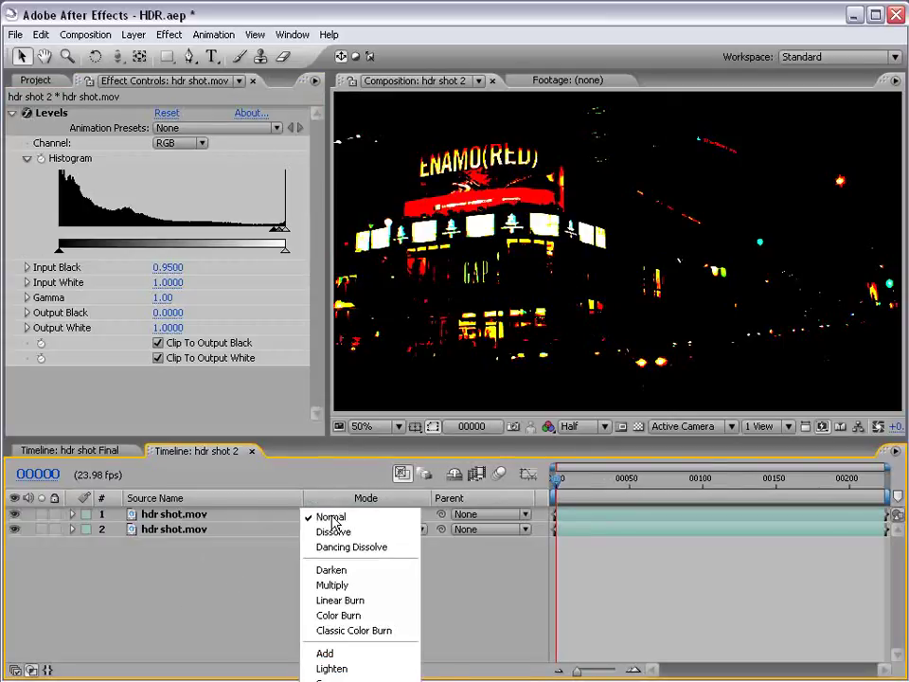
click(346, 652)
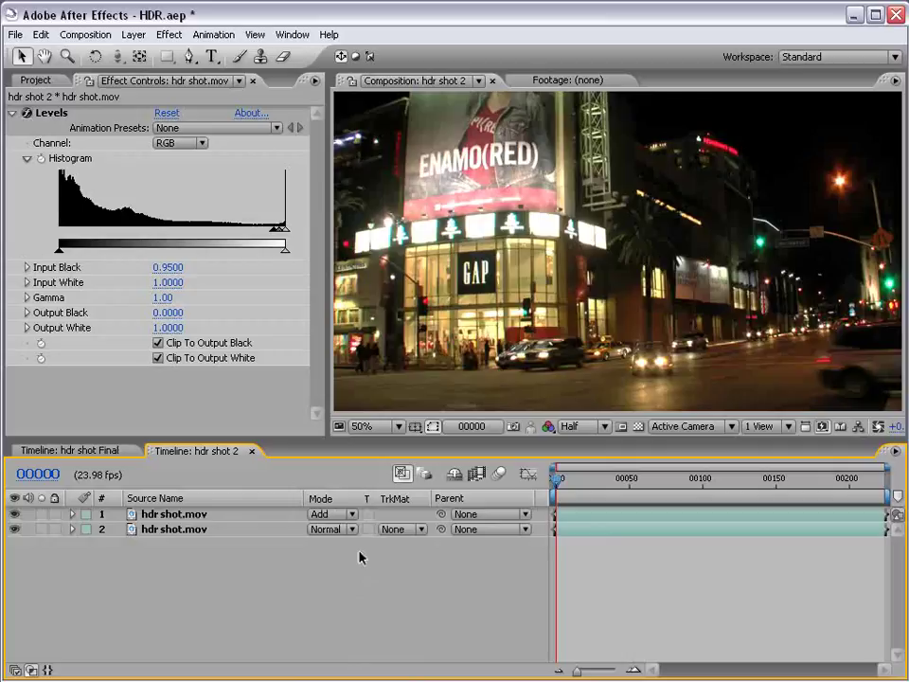
click(36, 80)
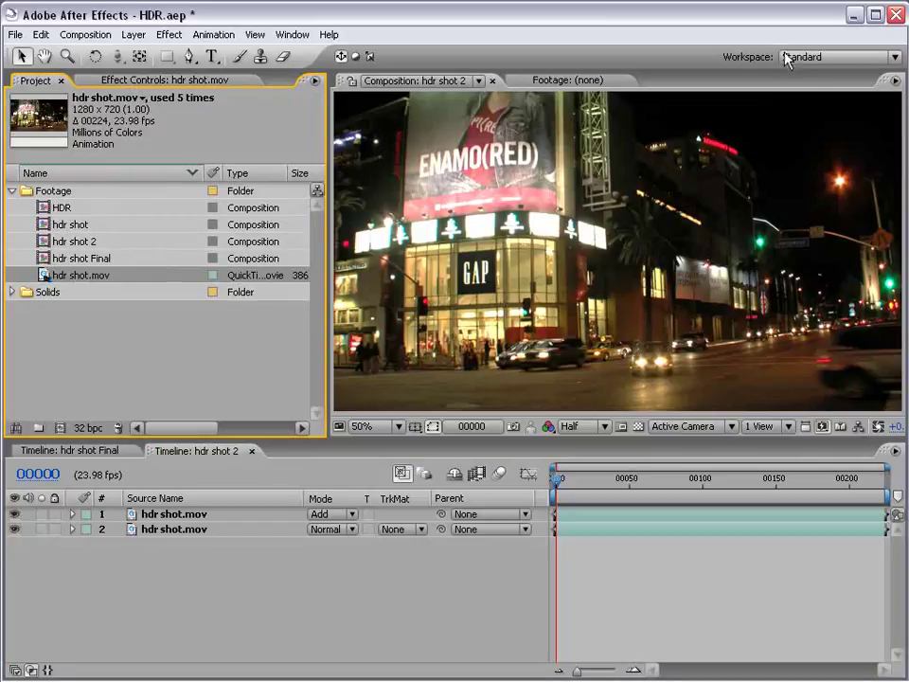
click(837, 56)
click(810, 250)
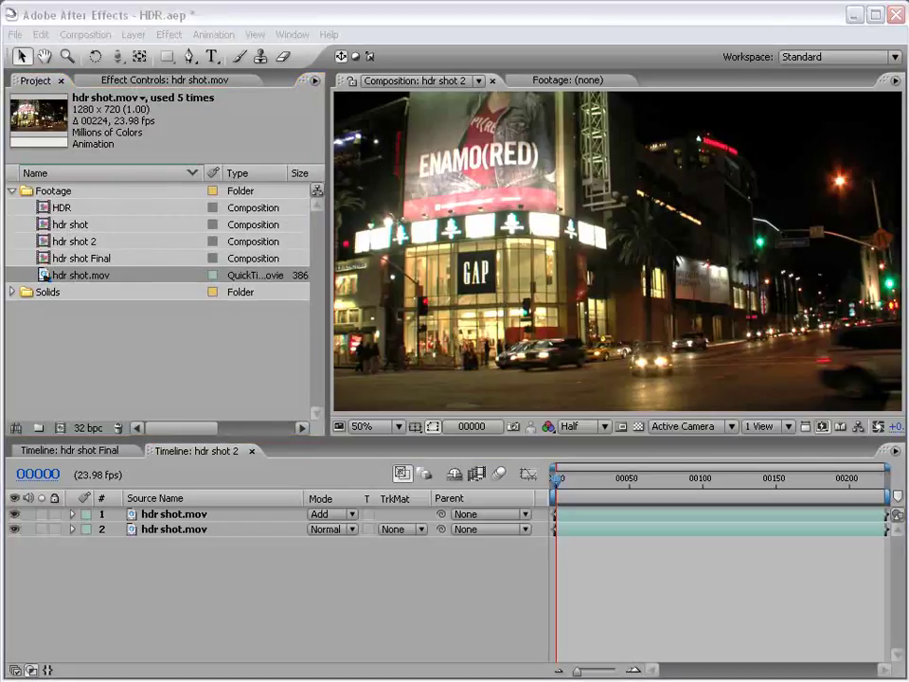
key(Return)
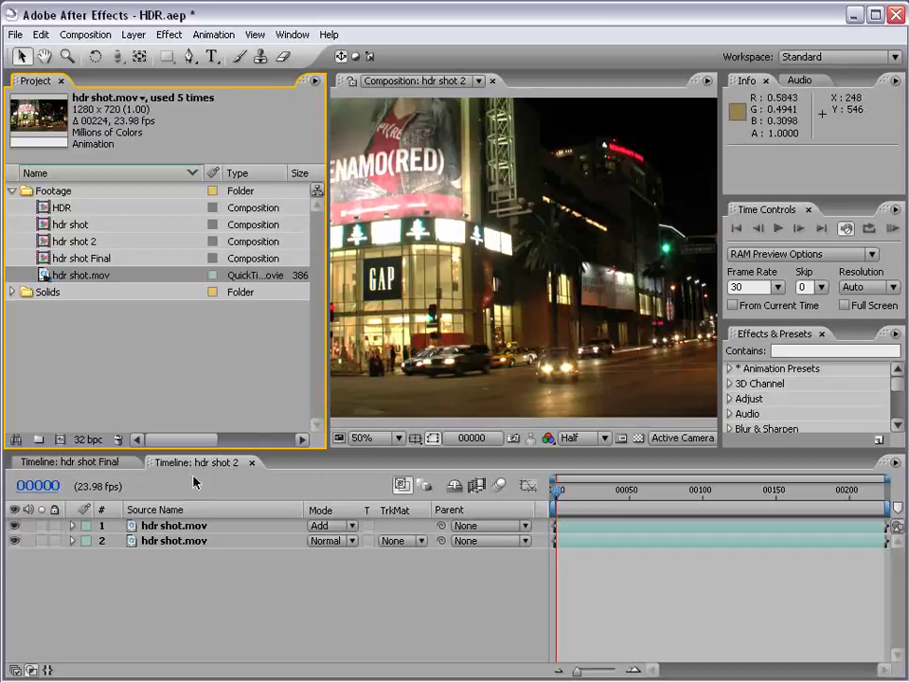
click(155, 509)
click(180, 526)
key(ctrl+d)
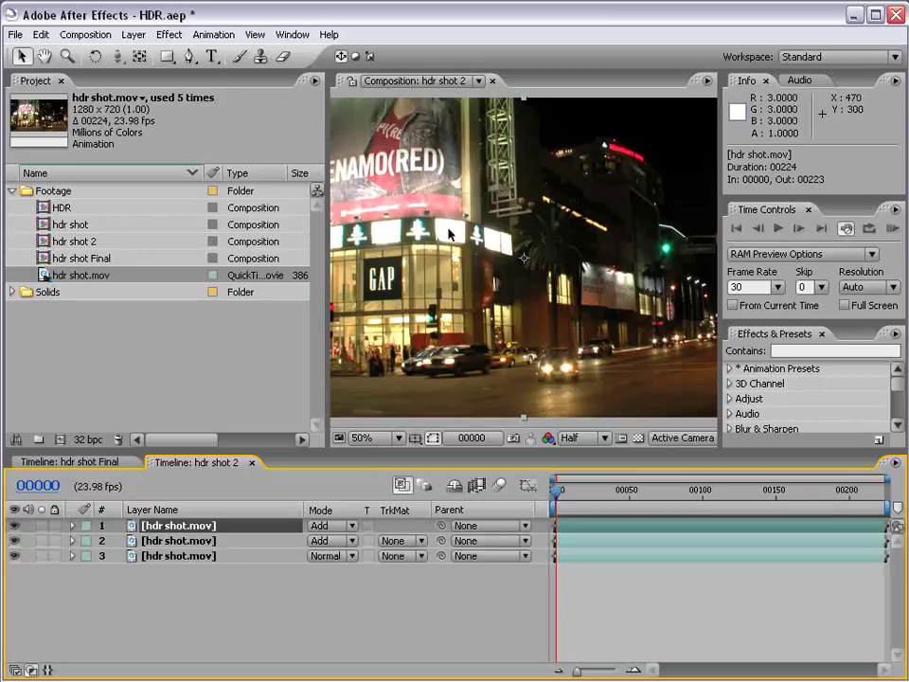
key(ctrl+d)
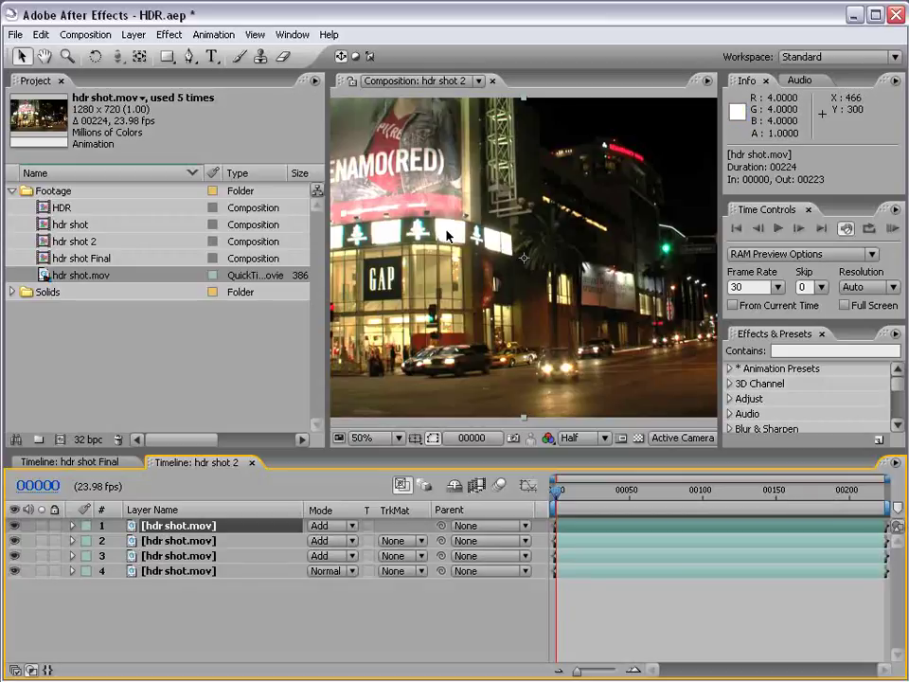
key(ctrl+z)
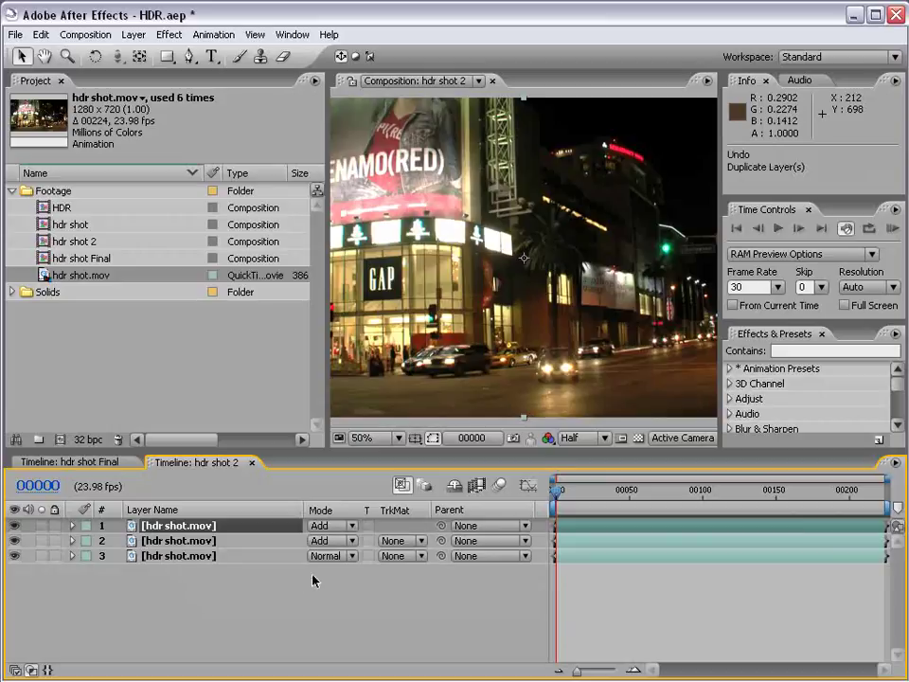
click(205, 534)
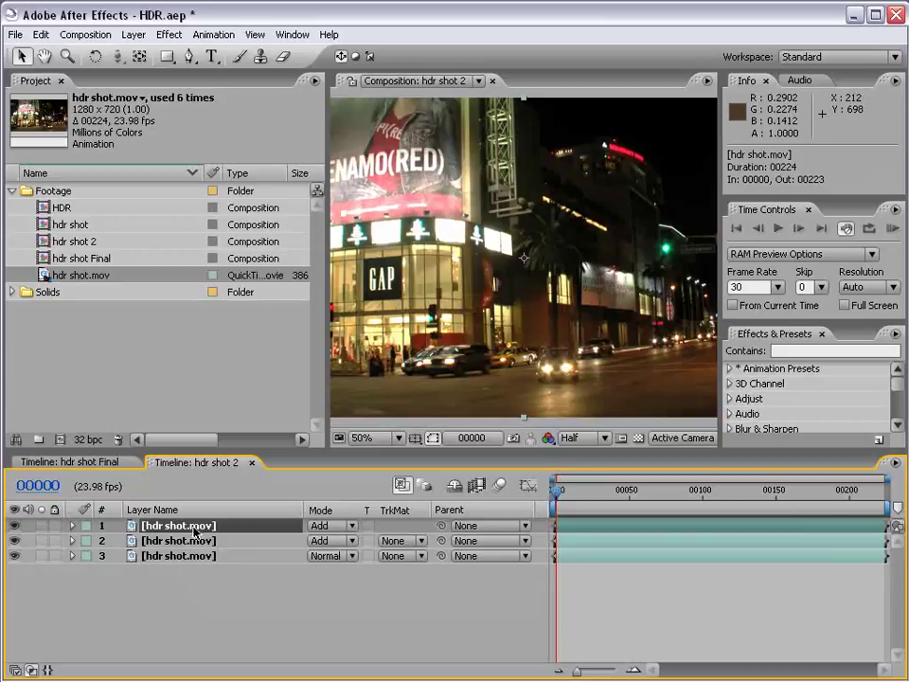
key(Delete)
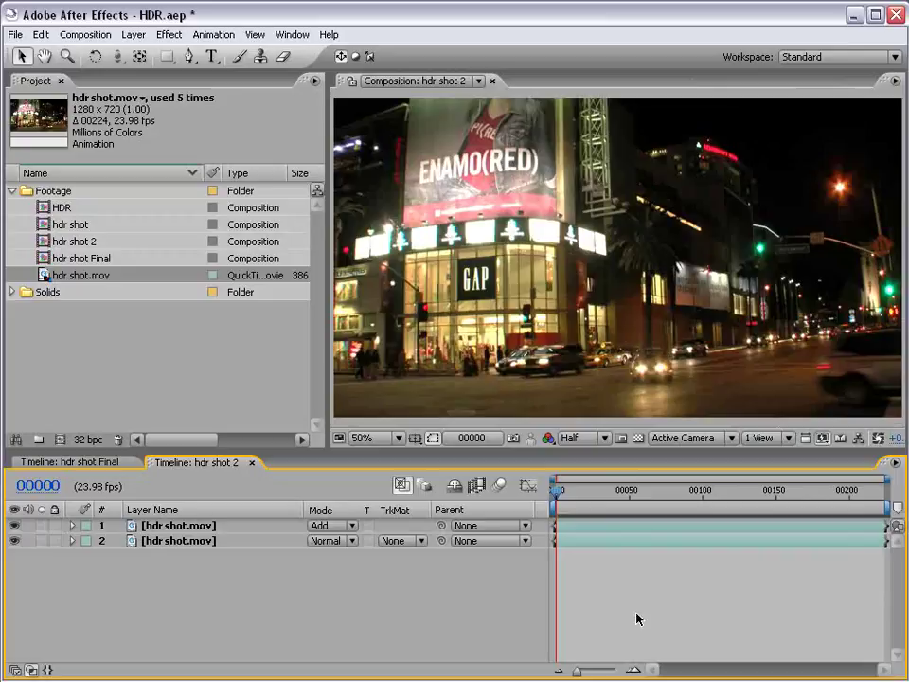
Add a new adjustment layer on top and apply Fast Blur to it.
click(133, 34)
mouse_move(189, 53)
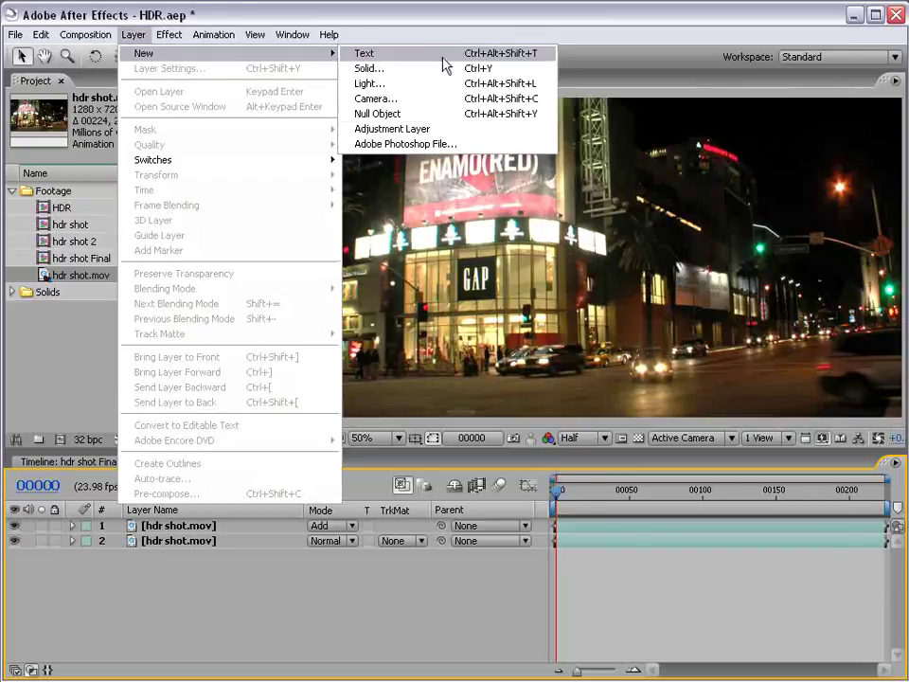
click(407, 129)
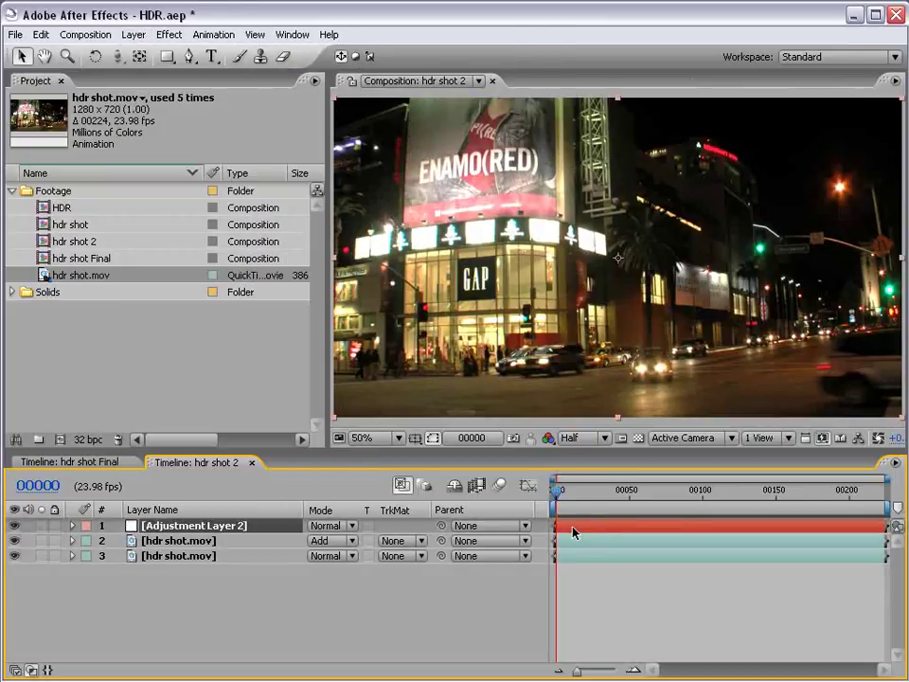
click(169, 35)
mouse_move(218, 152)
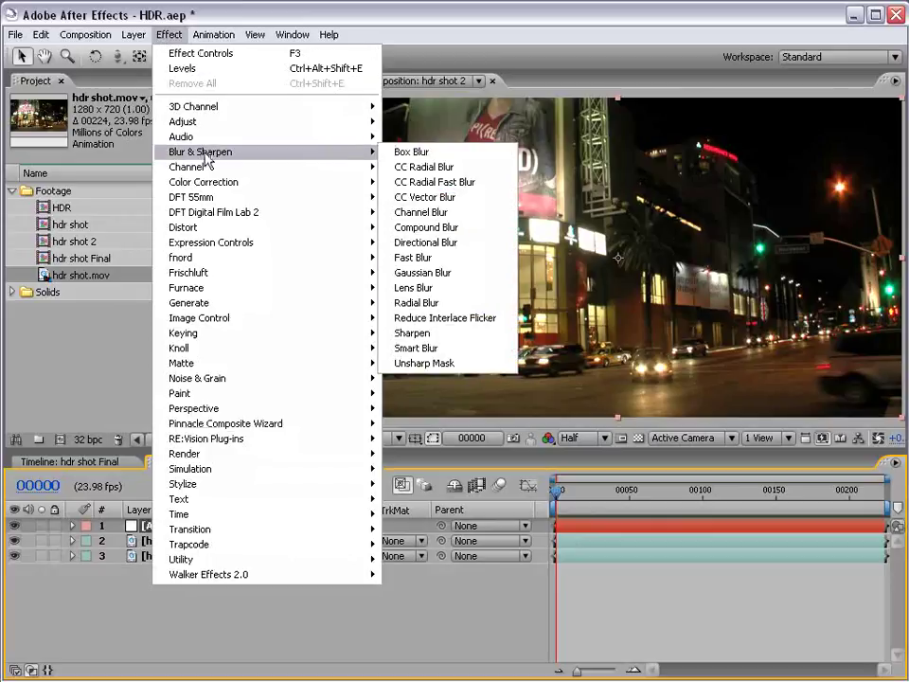
click(413, 257)
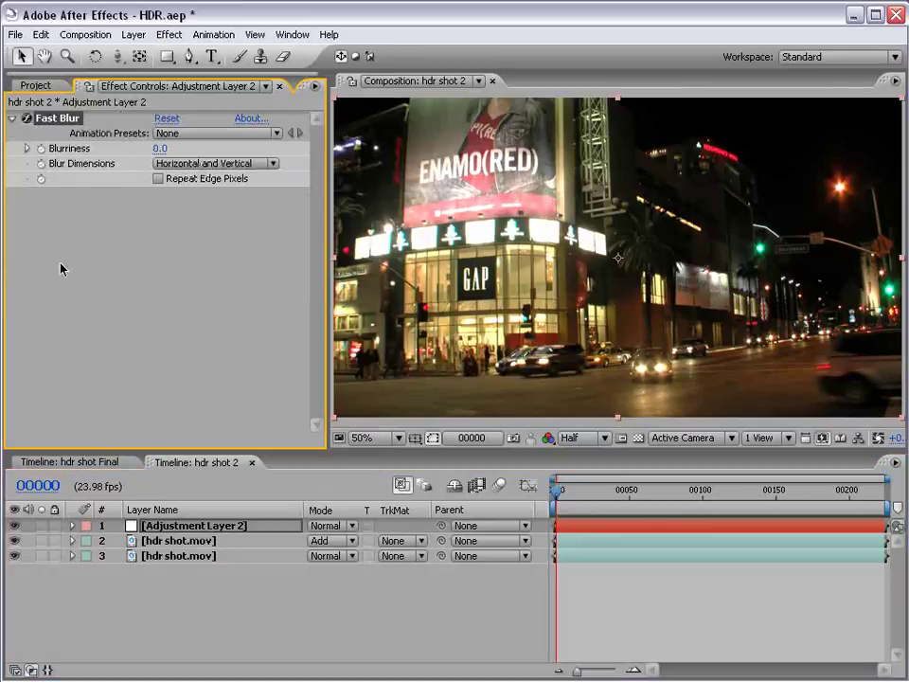
click(36, 85)
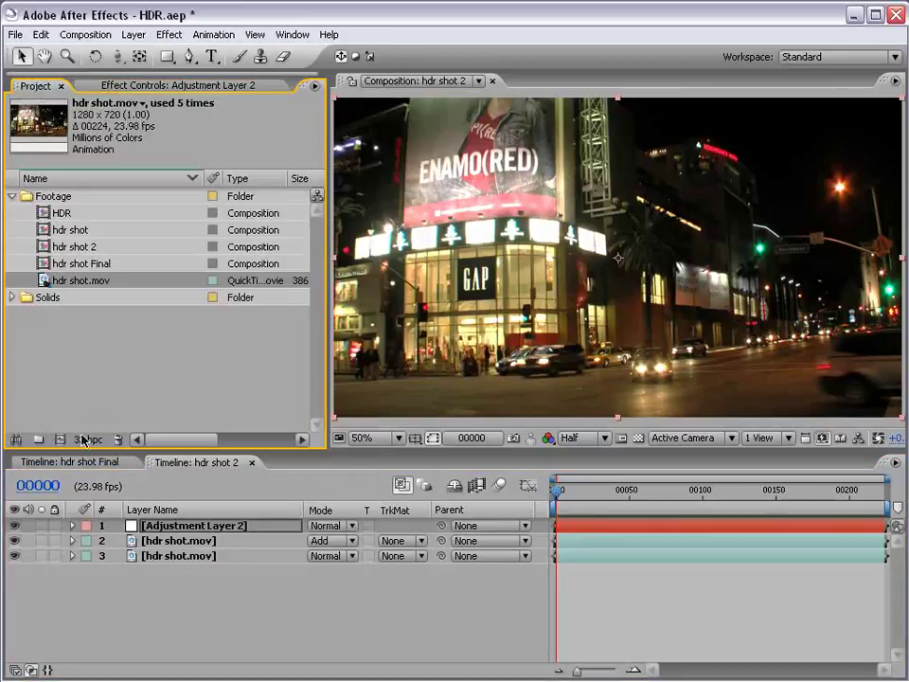
click(133, 84)
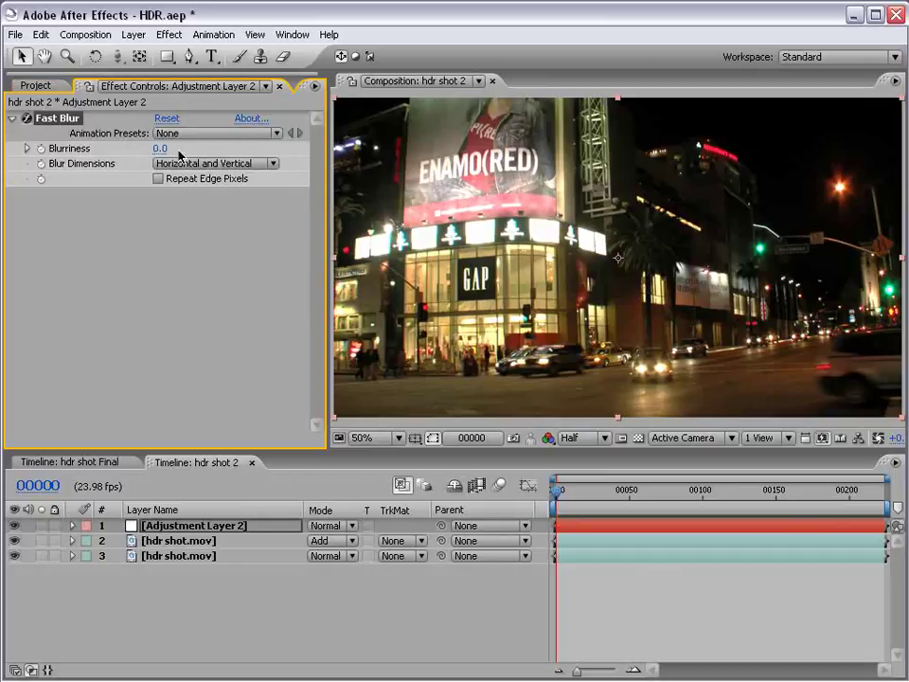
Remove a trial CC Vector Blur and set Fast Blur to Blurriness 56 with Repeat Edge Pixels.
click(169, 34)
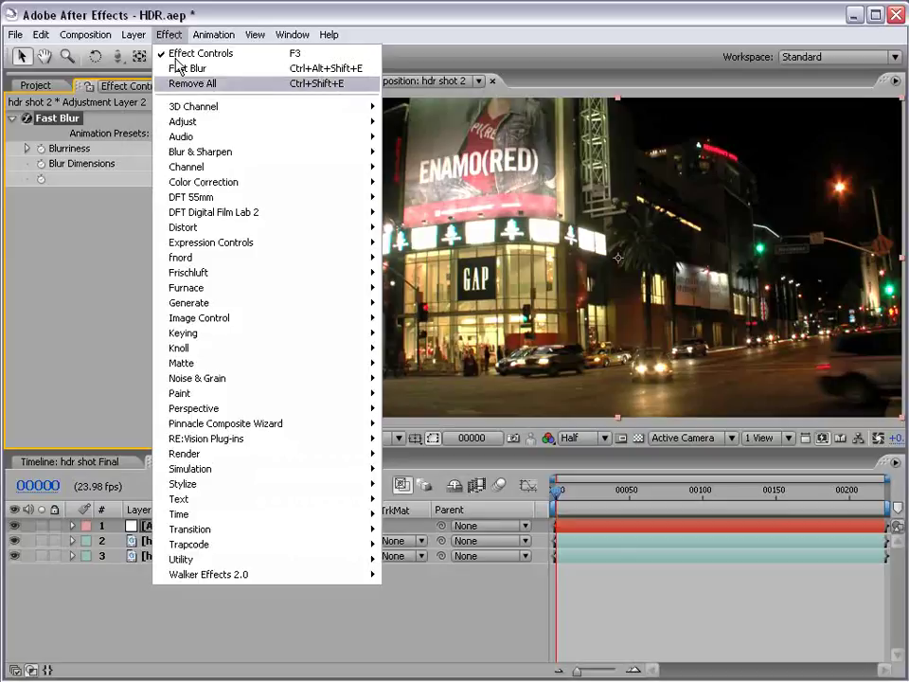
mouse_move(265, 151)
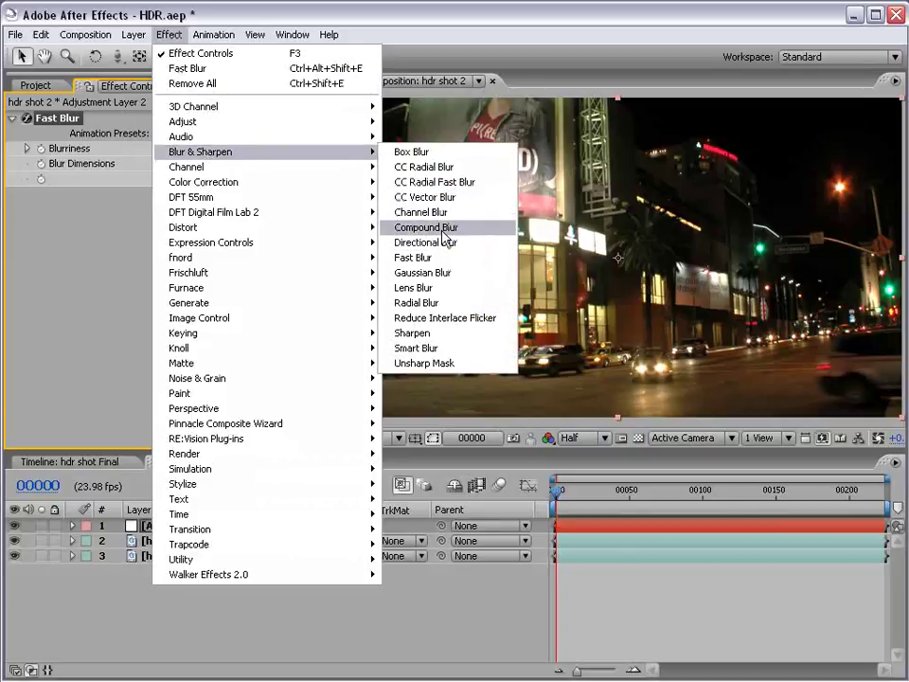
click(398, 198)
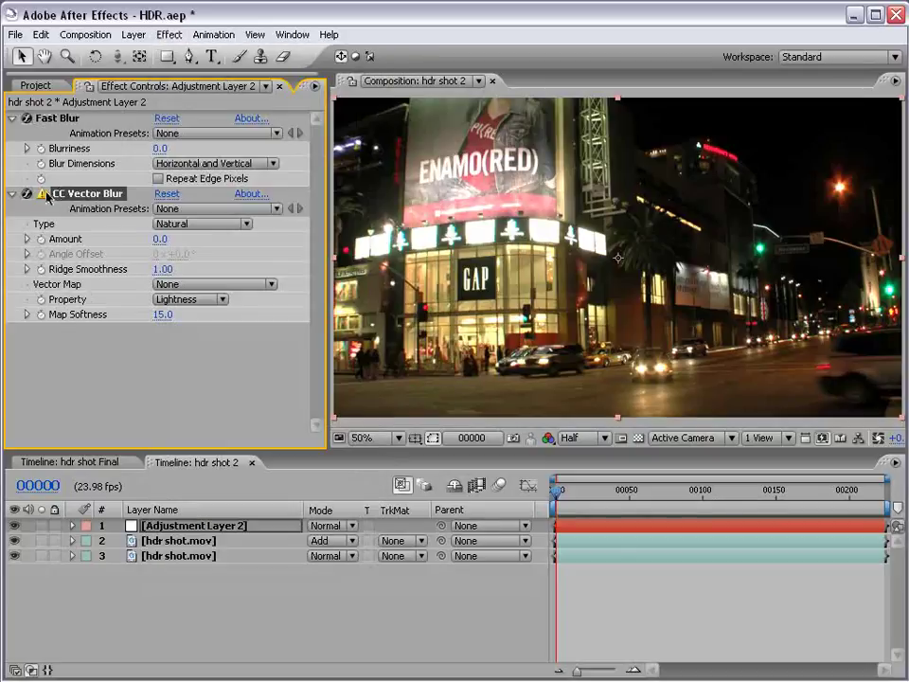
key(Delete)
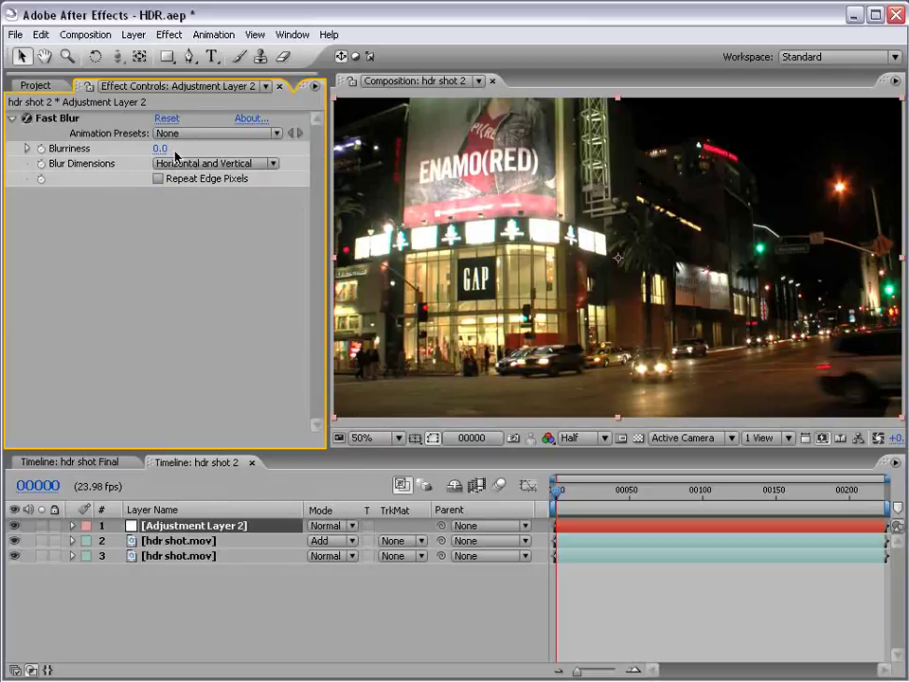
drag(161, 149, 192, 149)
click(158, 178)
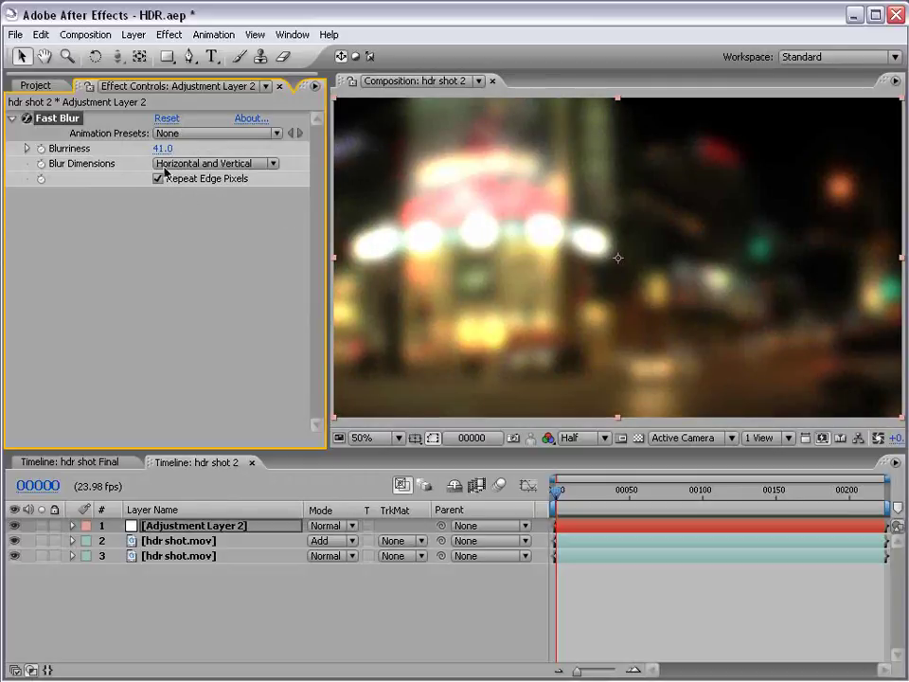
mouse_move(162, 148)
mouse_down()
mouse_move(185, 148)
mouse_move(176, 149)
mouse_up()
Compare the glow at 8 and 32 bits per channel, settling on 32 bpc.
click(35, 85)
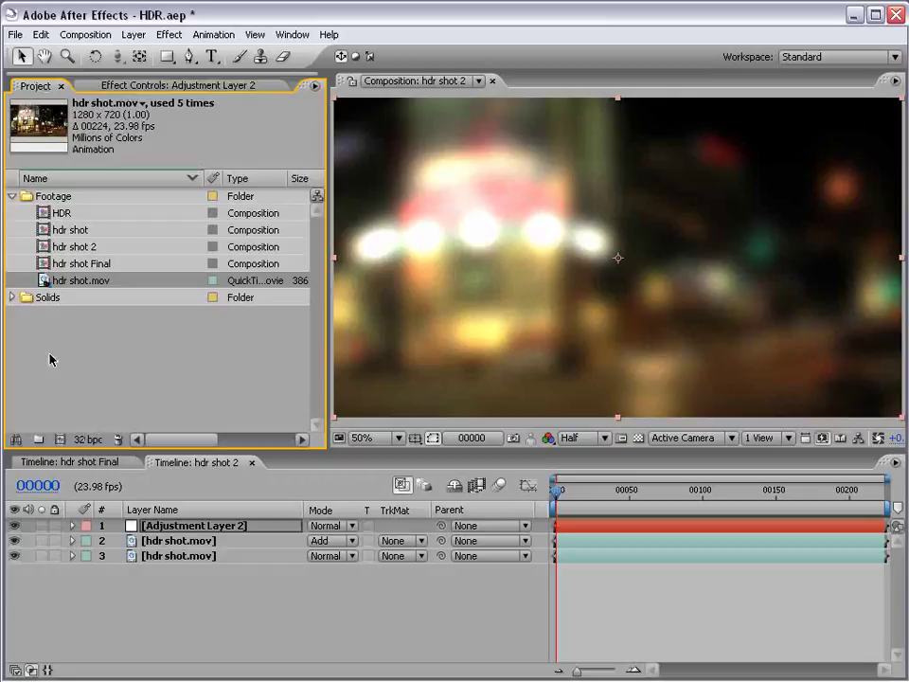
alt+click(88, 440)
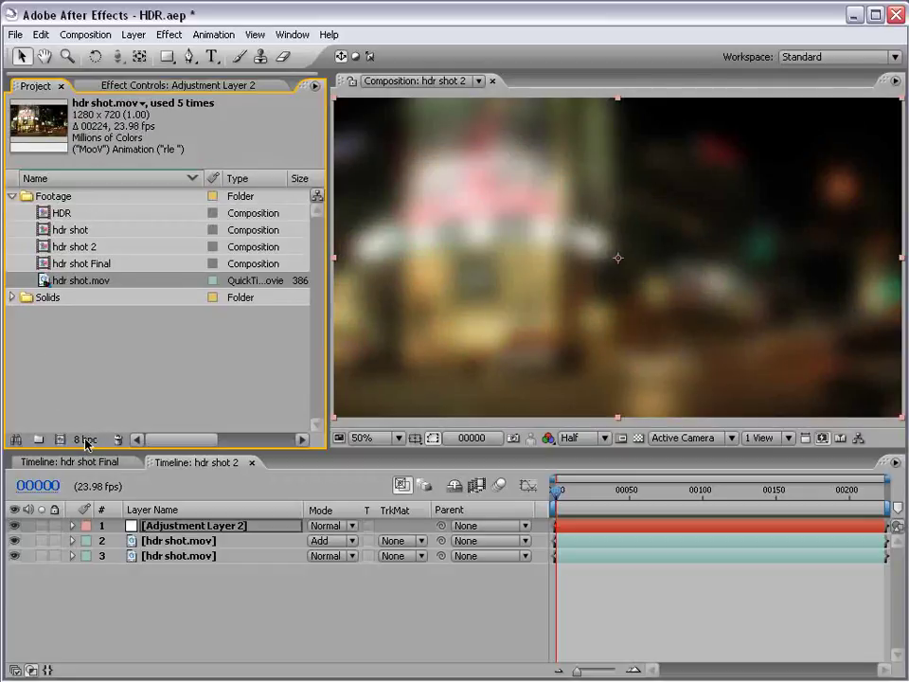
alt+click(87, 440)
alt+click(86, 440)
click(86, 441)
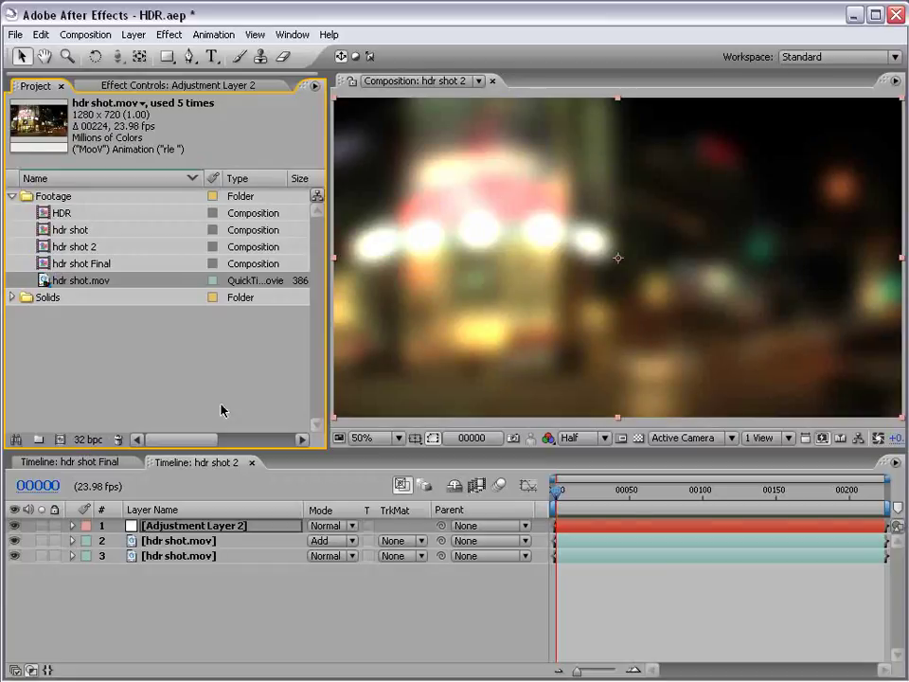
click(126, 87)
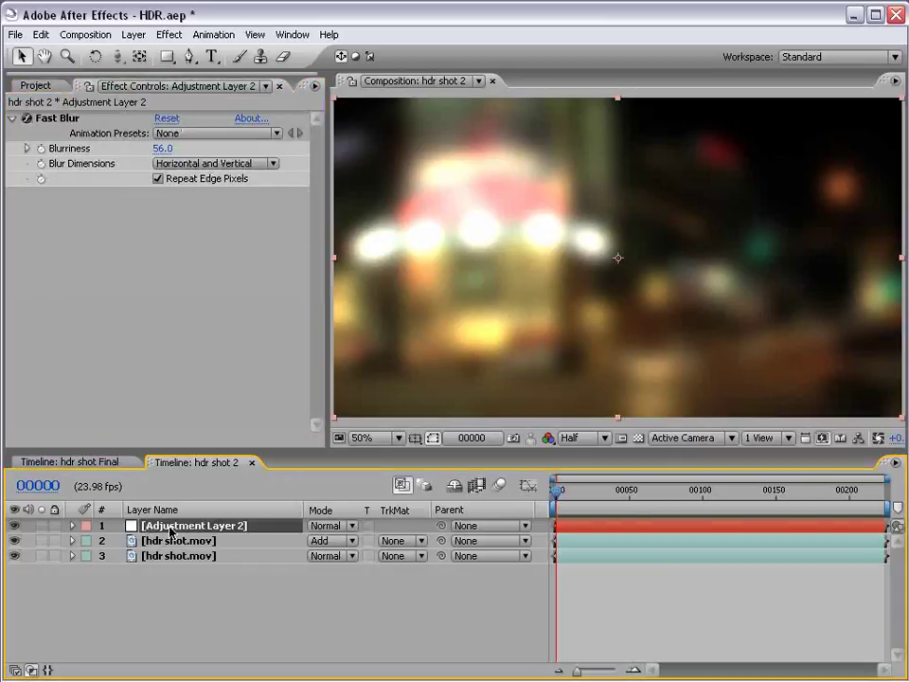
Delete Adjustment Layer 2 and pre-compose both hdr shot.mov layers into Pre-comp 1.
key(Delete)
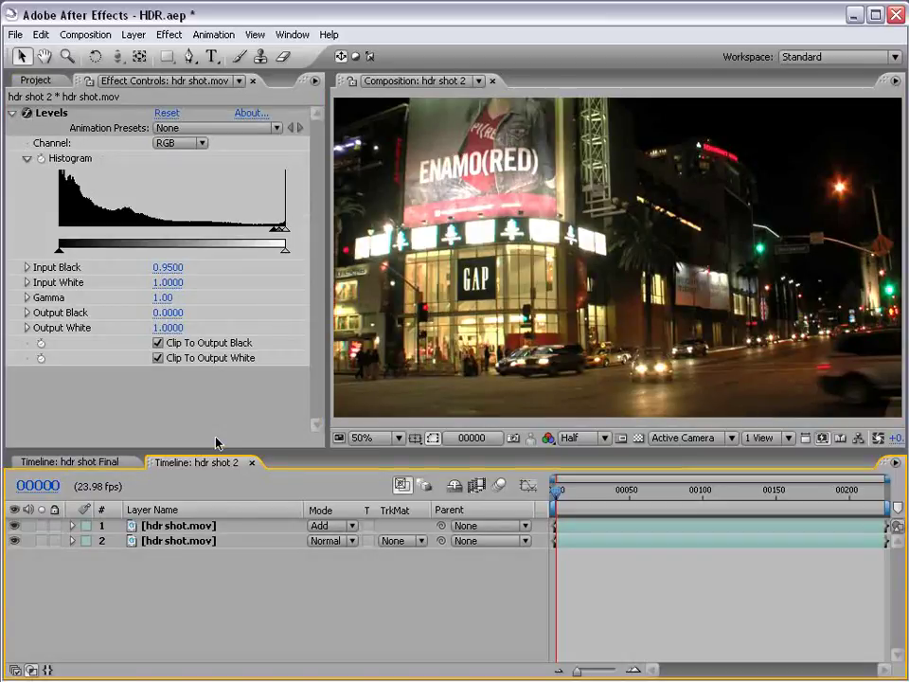
key(ctrl+a)
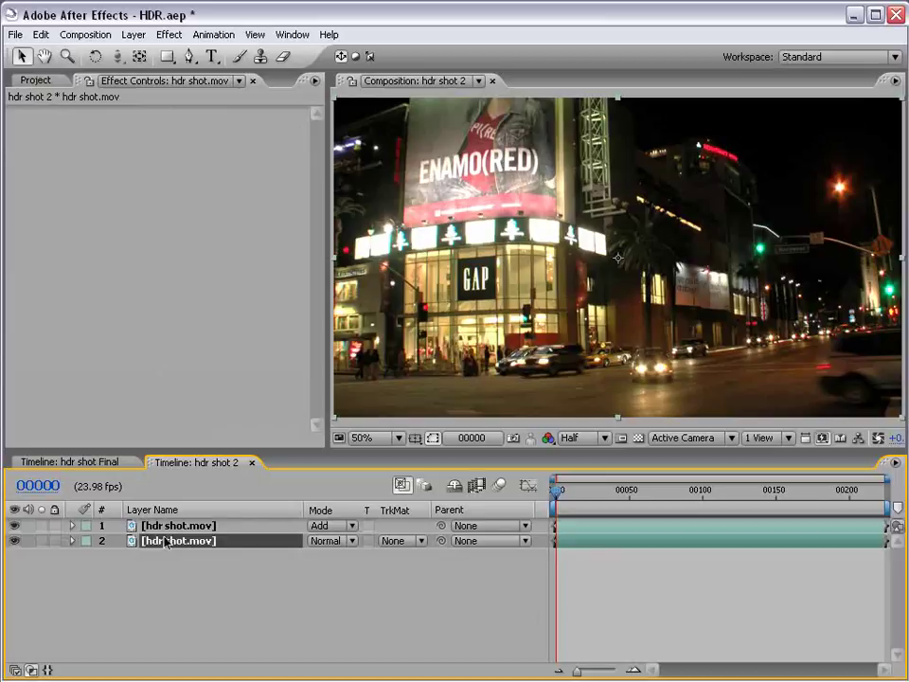
click(84, 34)
click(169, 34)
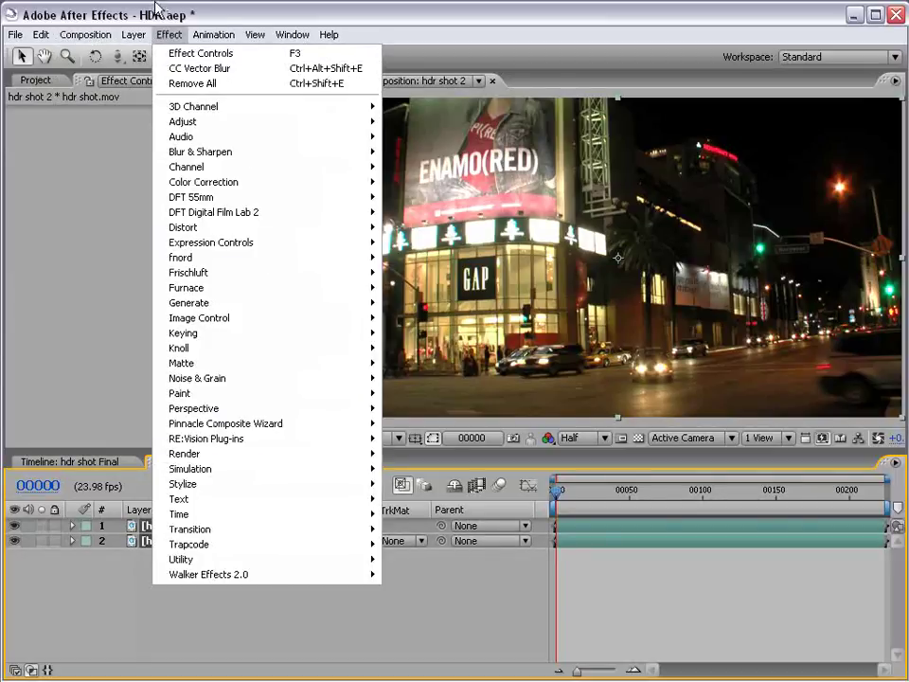
mouse_move(134, 34)
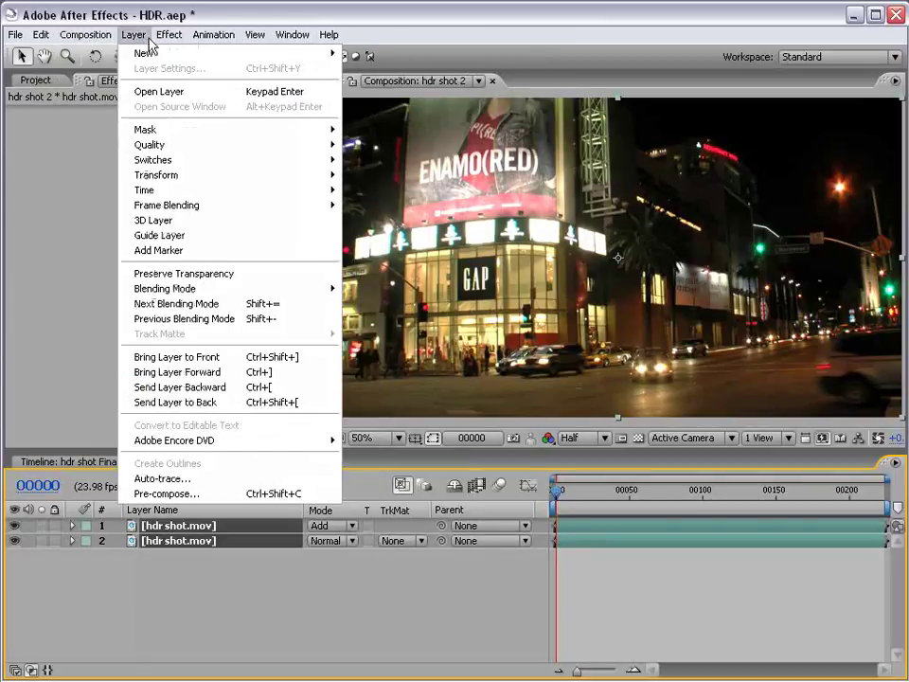
click(183, 496)
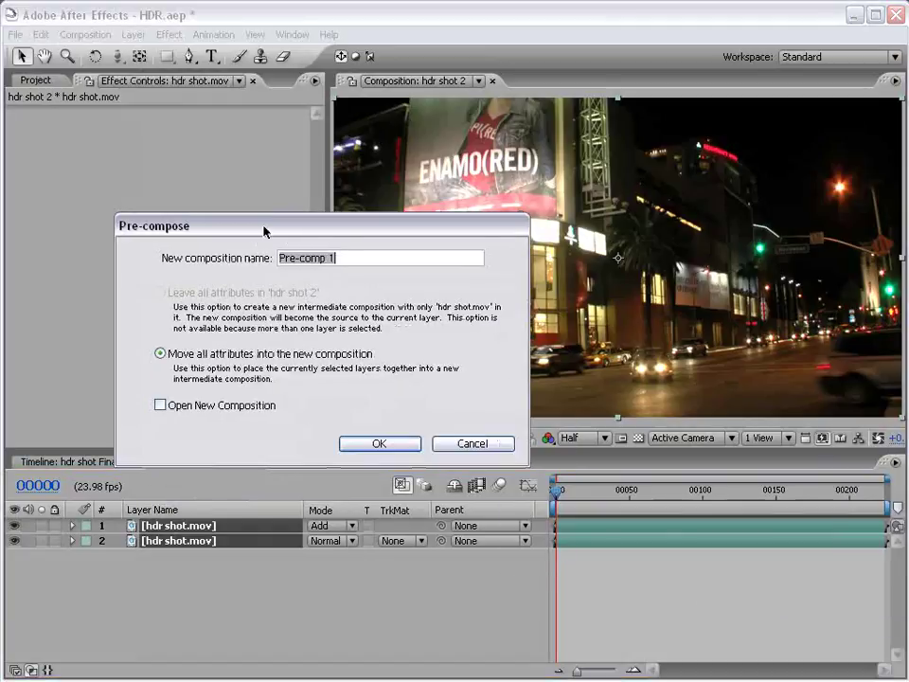
click(390, 444)
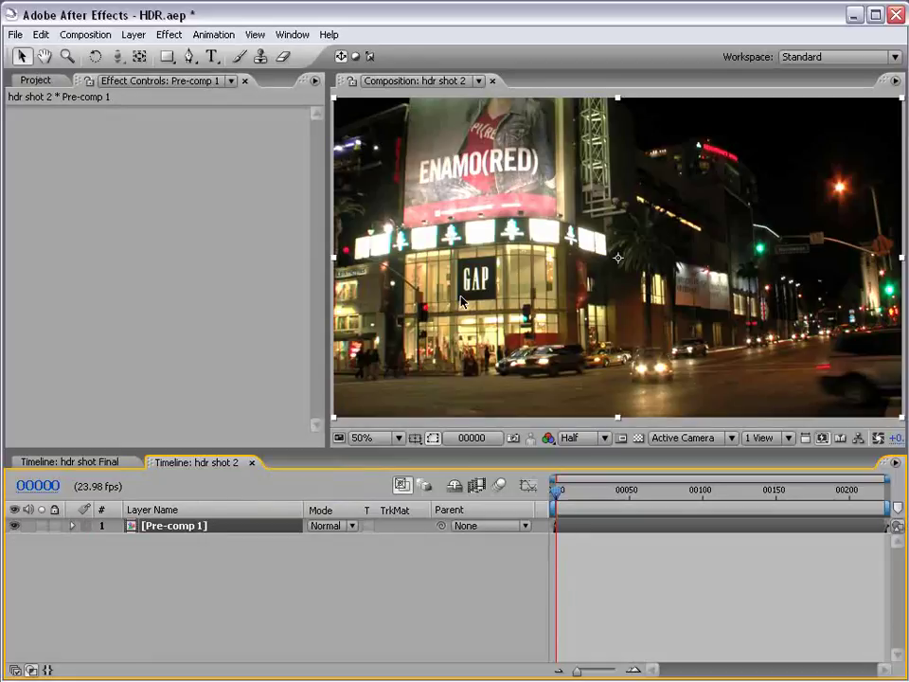
End the work area at frame 50 and reveal Pre-comp 1's Position and Rotation.
drag(678, 487, 629, 492)
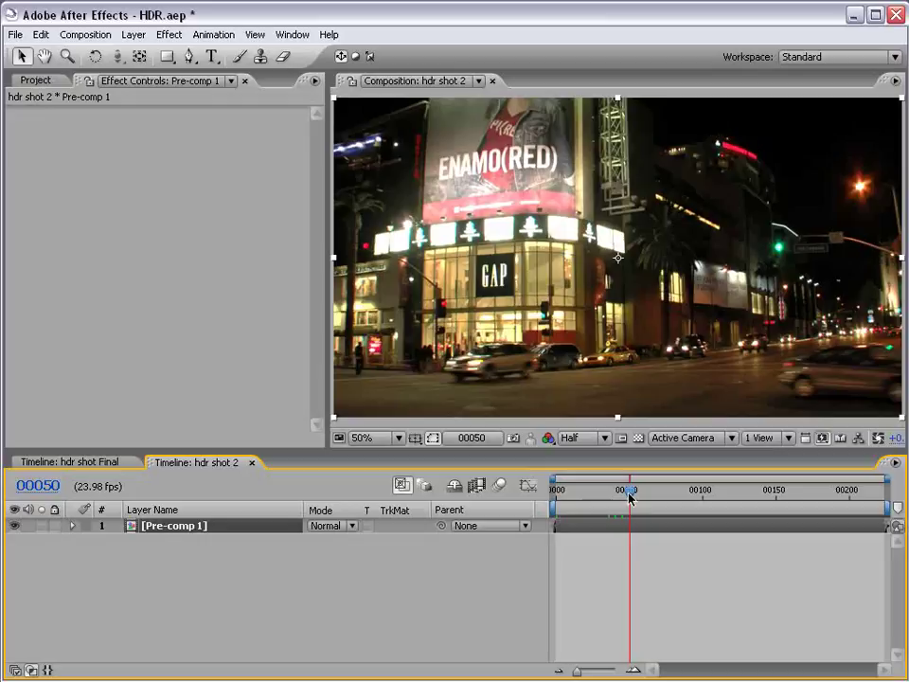
key(n)
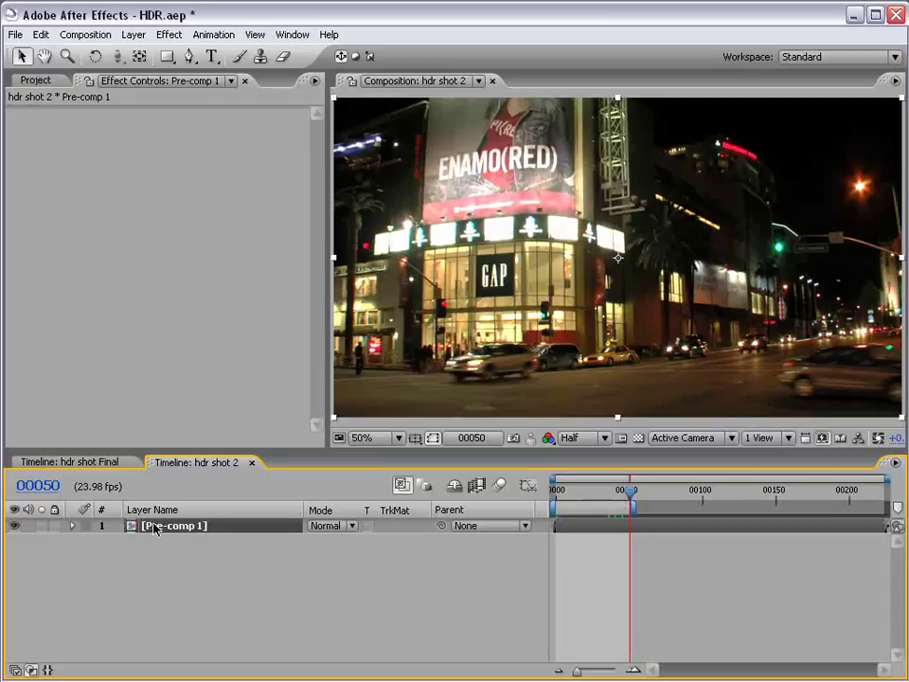
key(p)
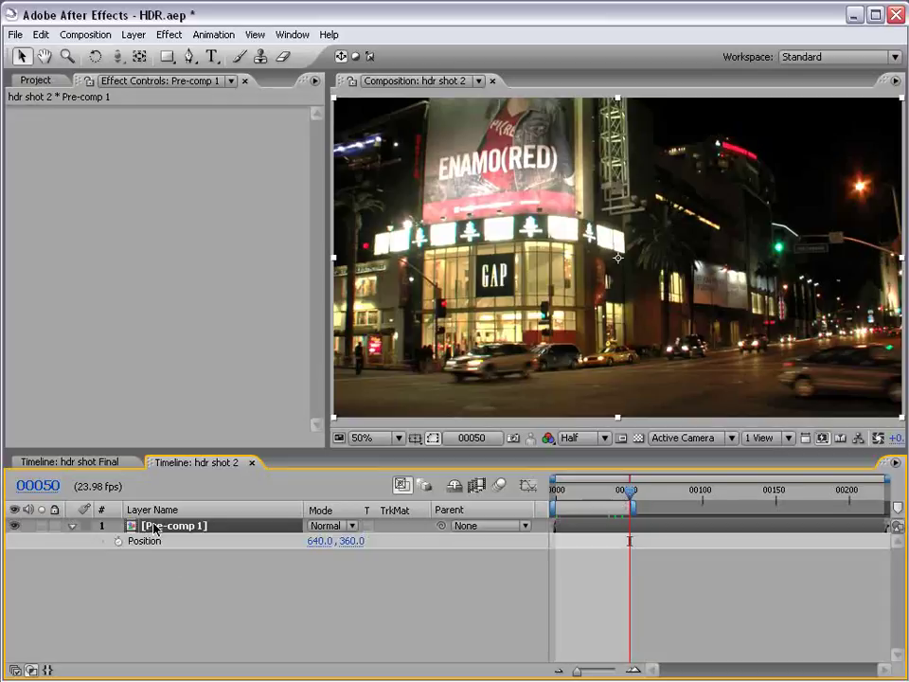
key(shift+r)
Add a wiggle(8,100) expression to Position and preview the shake.
alt+click(119, 540)
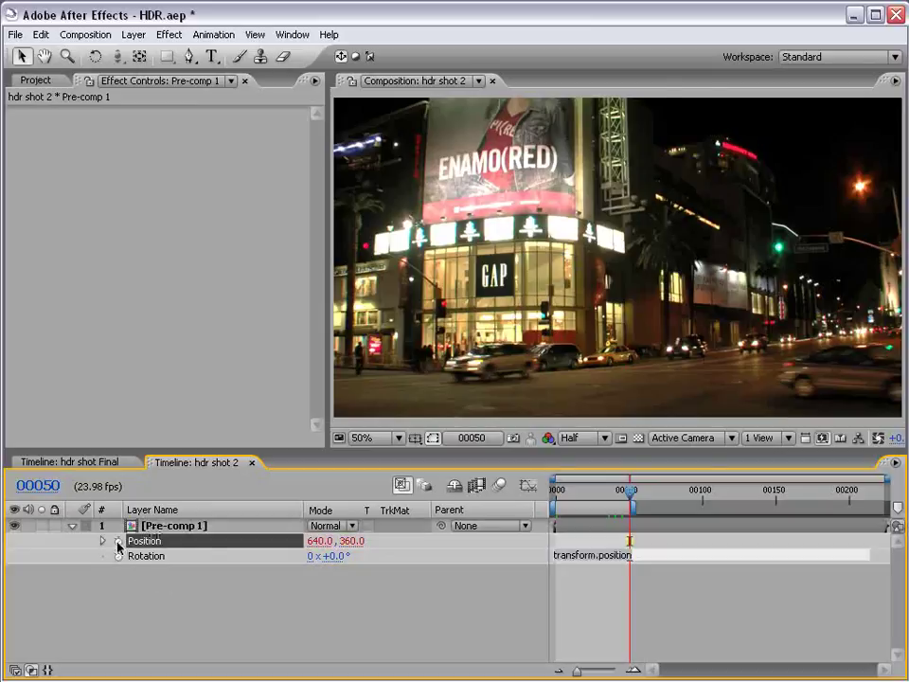
text(wiggle(8,100)
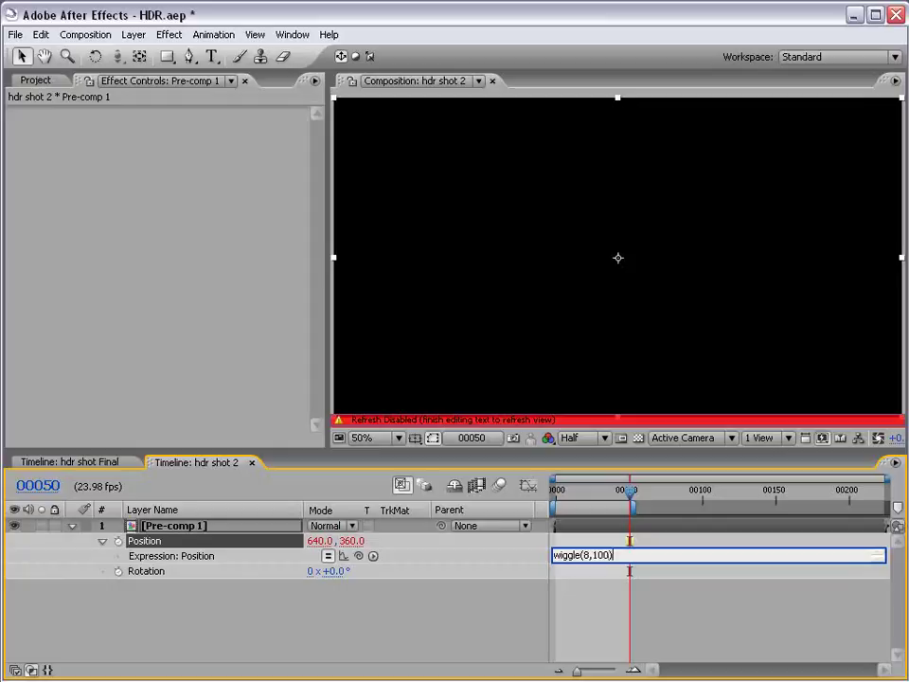
click(627, 595)
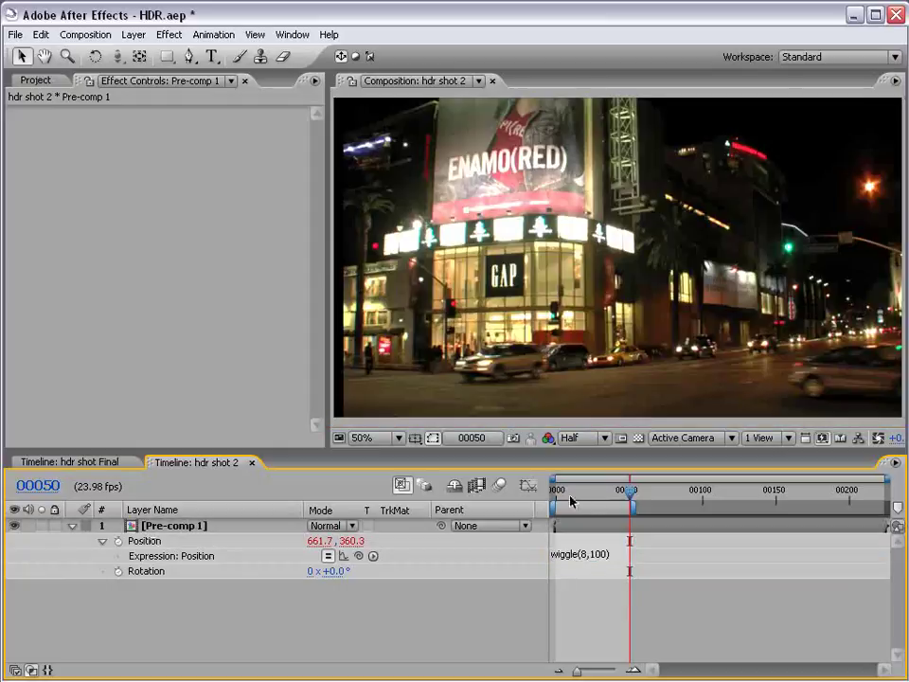
key(KP_0)
Change the expression to wiggle(6,75) and preview the shake across the work area.
click(611, 555)
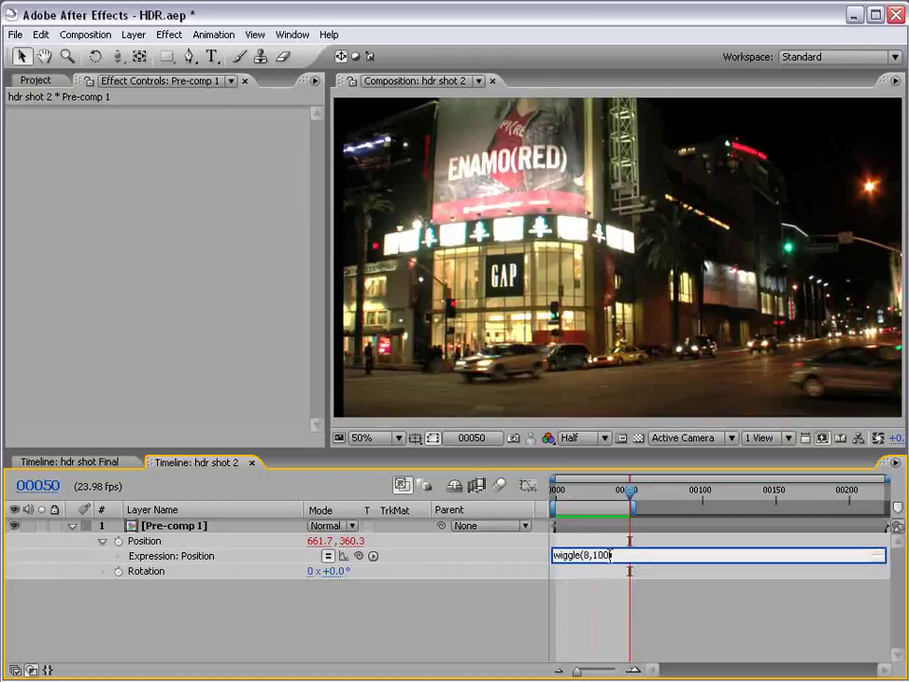
double_click(586, 555)
text(3)
key(End)
text(7)
click(737, 537)
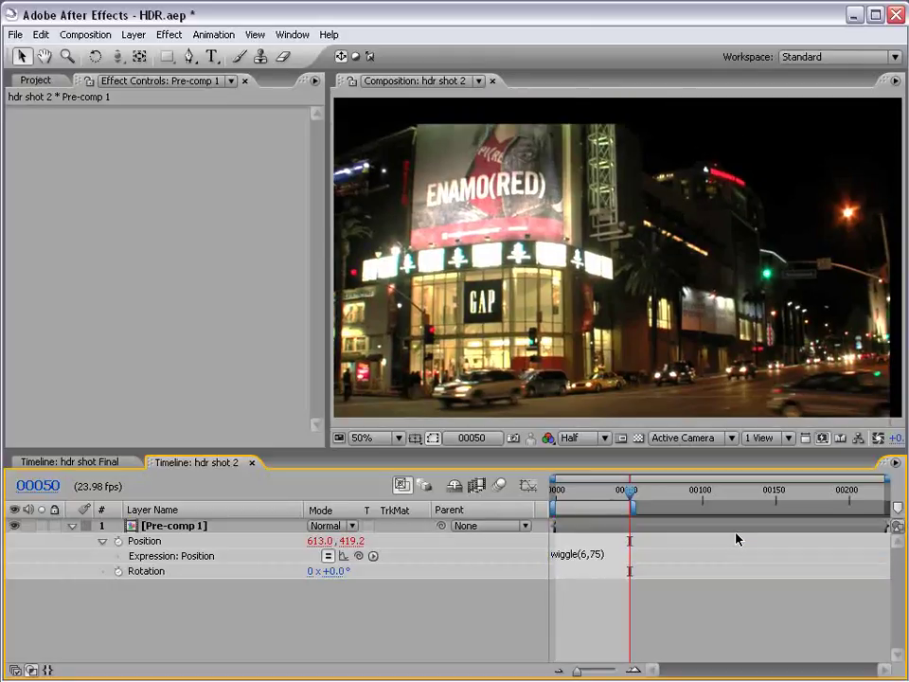
click(620, 493)
key(KP_0)
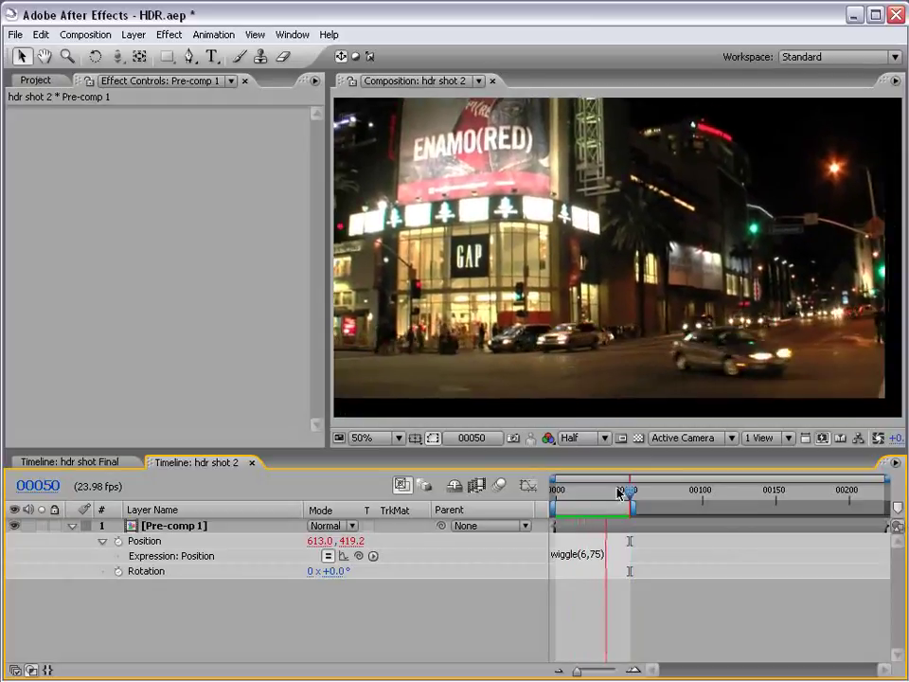
Step from frame 0 to frame 22 to check the shake, undoing an accidental layer move.
drag(618, 492, 588, 492)
key(comma)
key(comma)
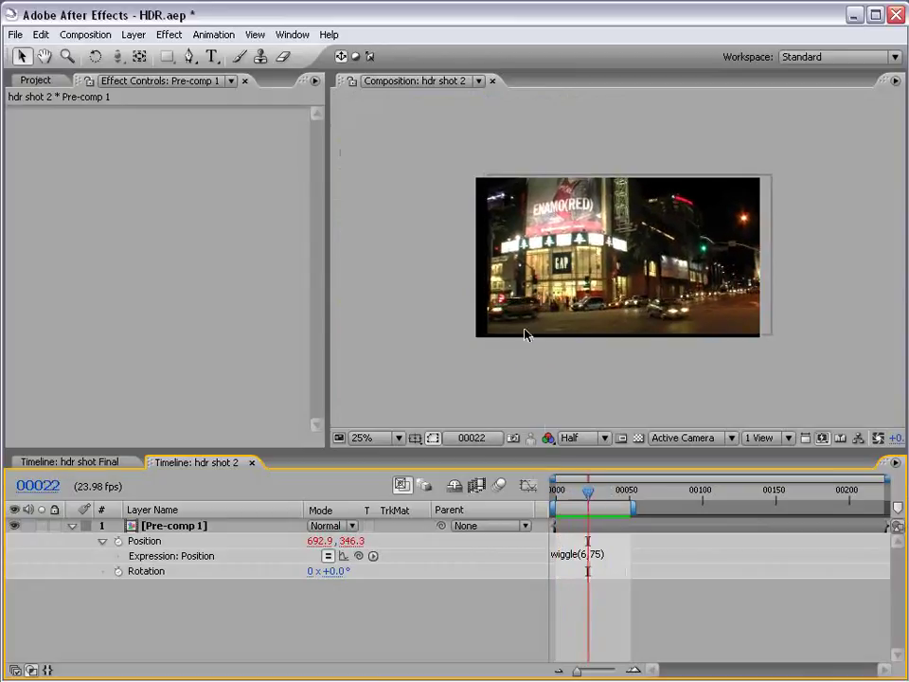
key(period)
key(period)
drag(383, 355, 516, 344)
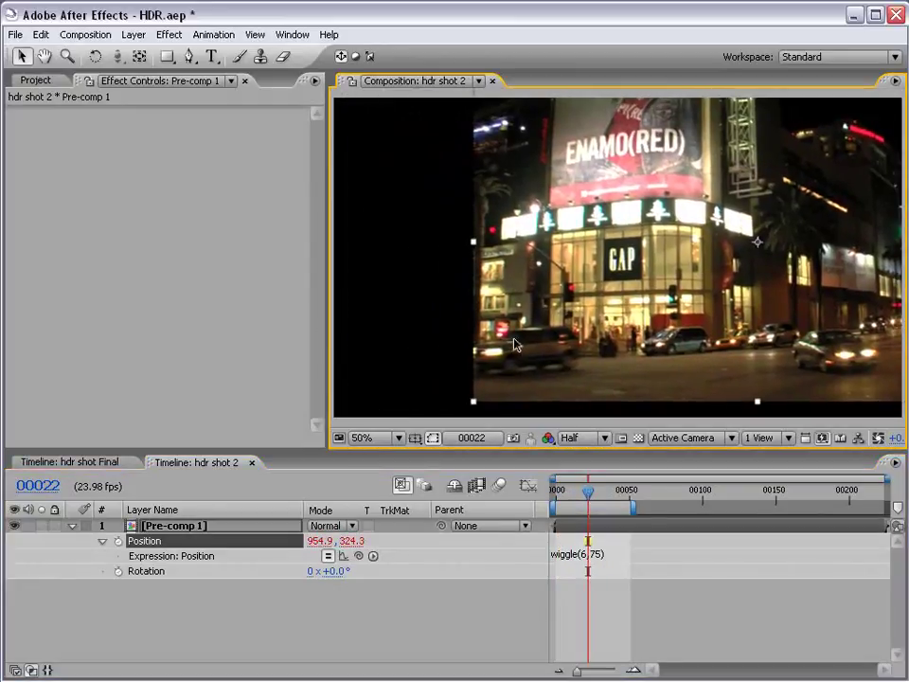
key(ctrl+z)
click(621, 618)
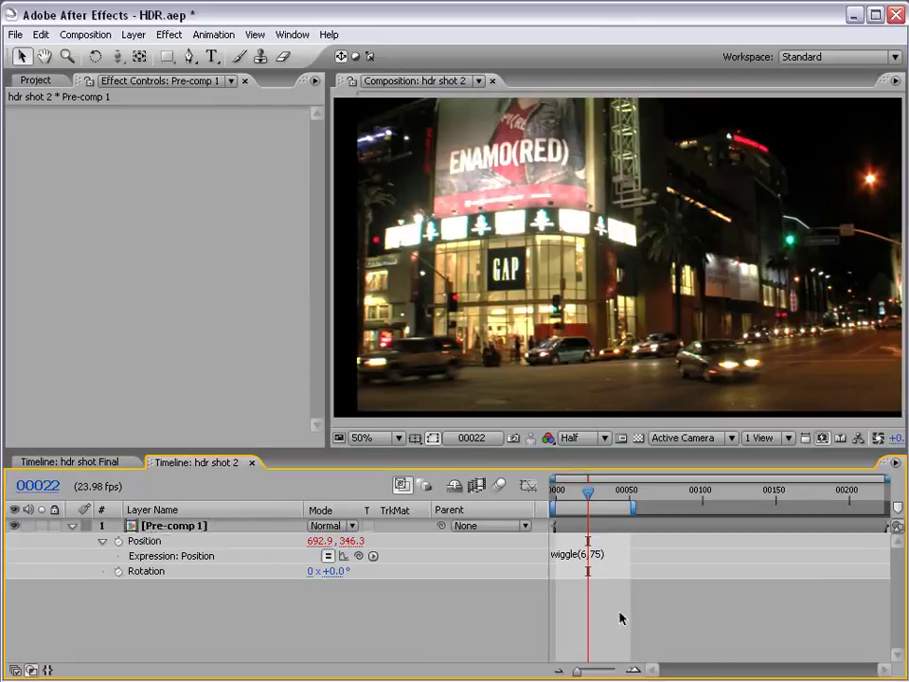
Open Pre-comp 1 and apply Motion Tile to the bottom hdr shot.mov layer.
double_click(600, 527)
click(572, 527)
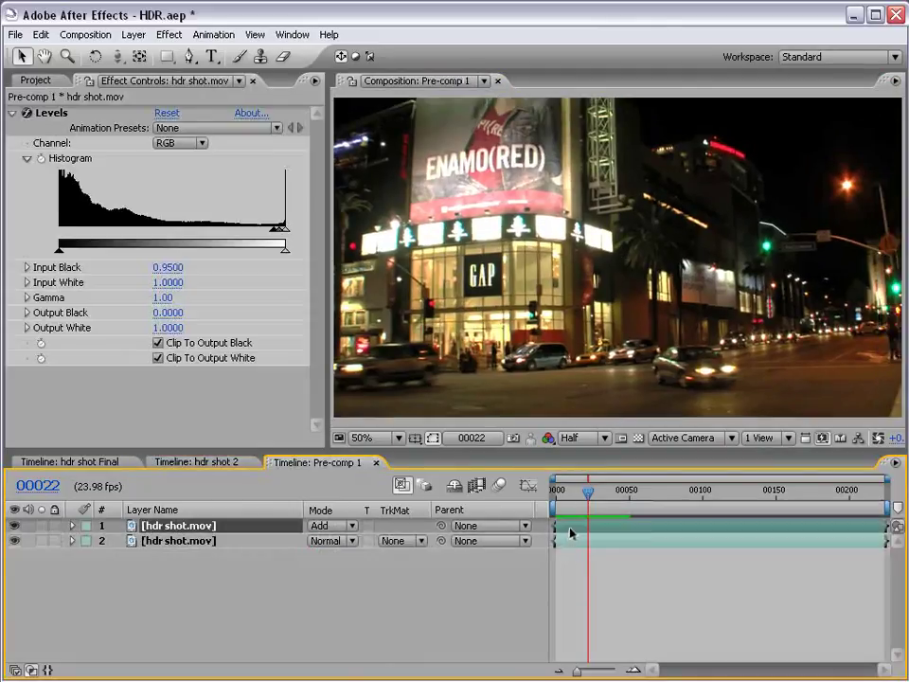
click(572, 543)
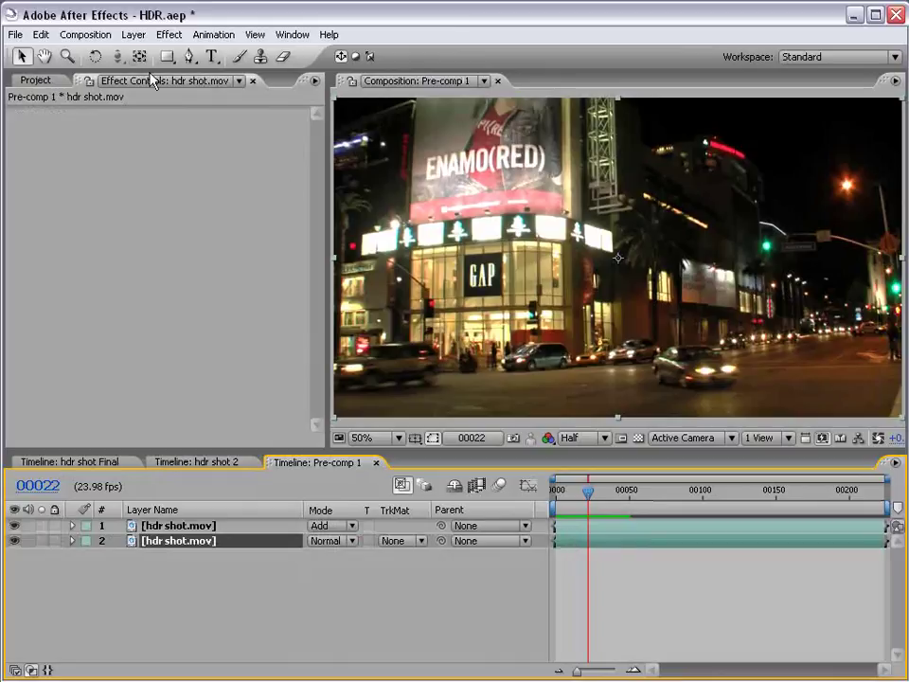
click(170, 35)
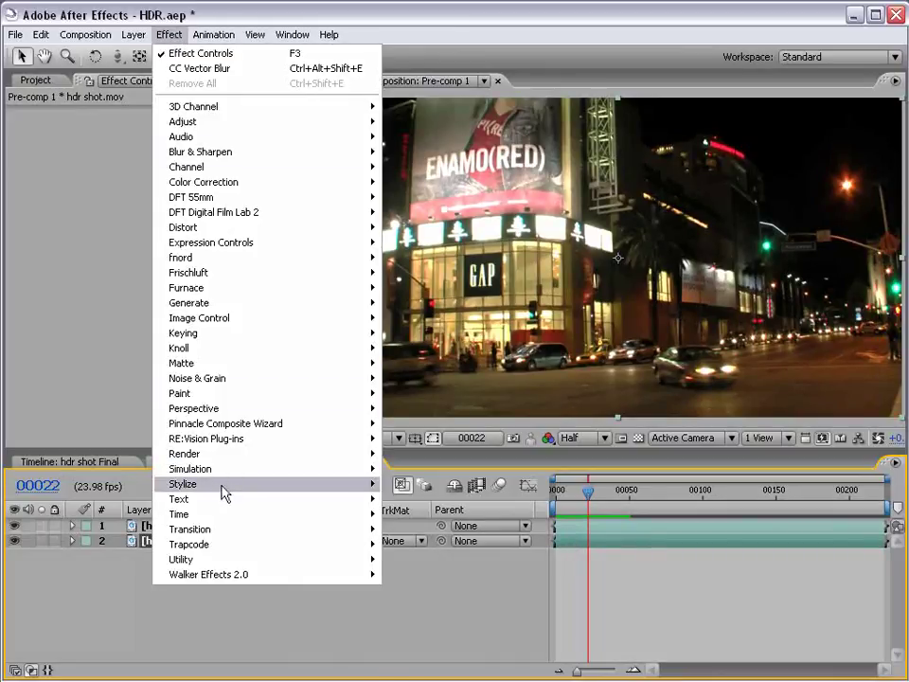
mouse_move(223, 487)
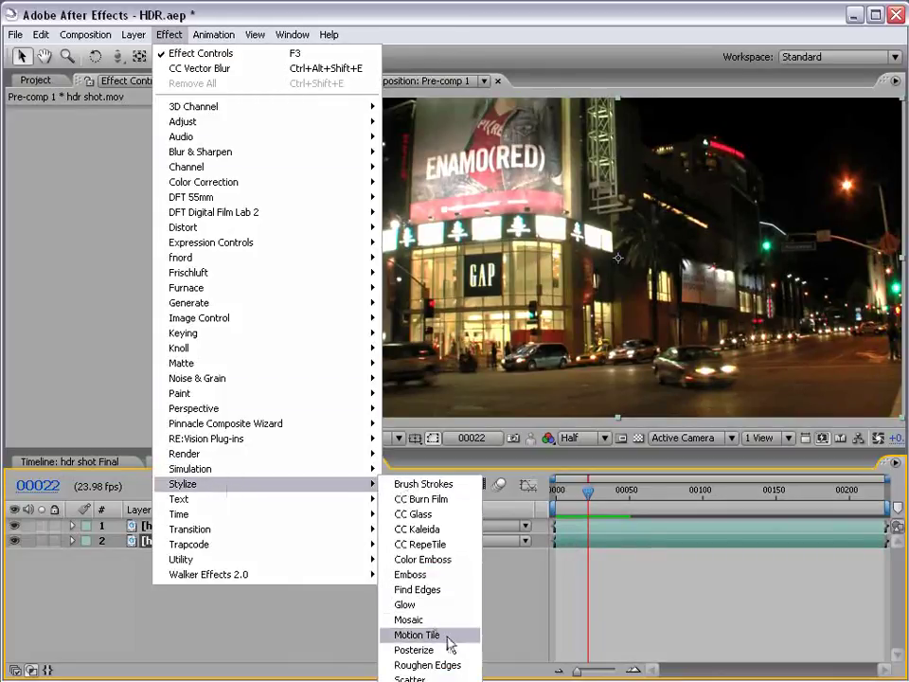
click(417, 634)
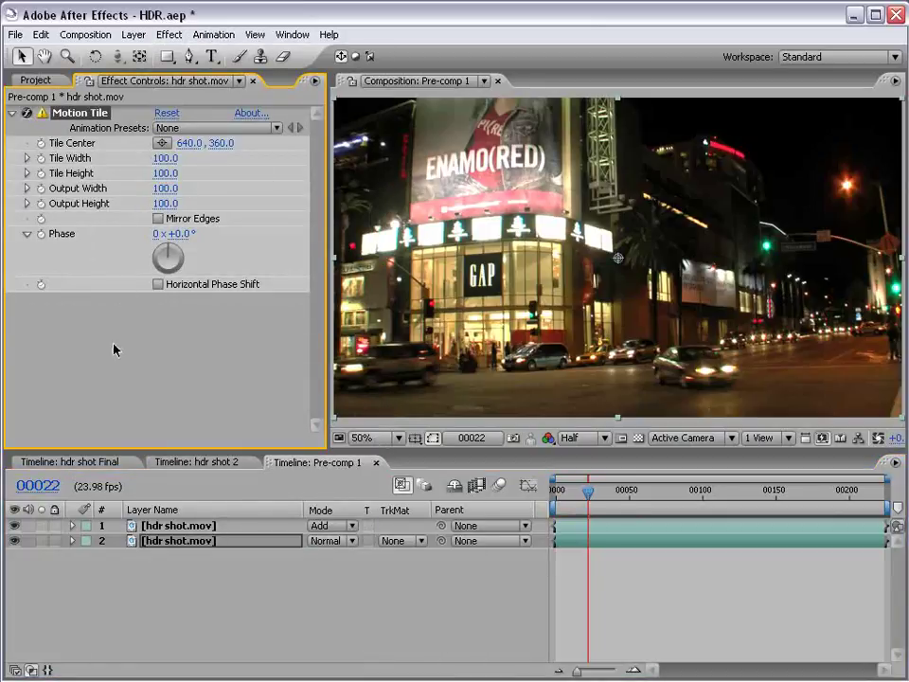
Set Motion Tile's Output Width and Output Height to 150.
click(149, 195)
text(100)
key(BackSpace)
key(BackSpace)
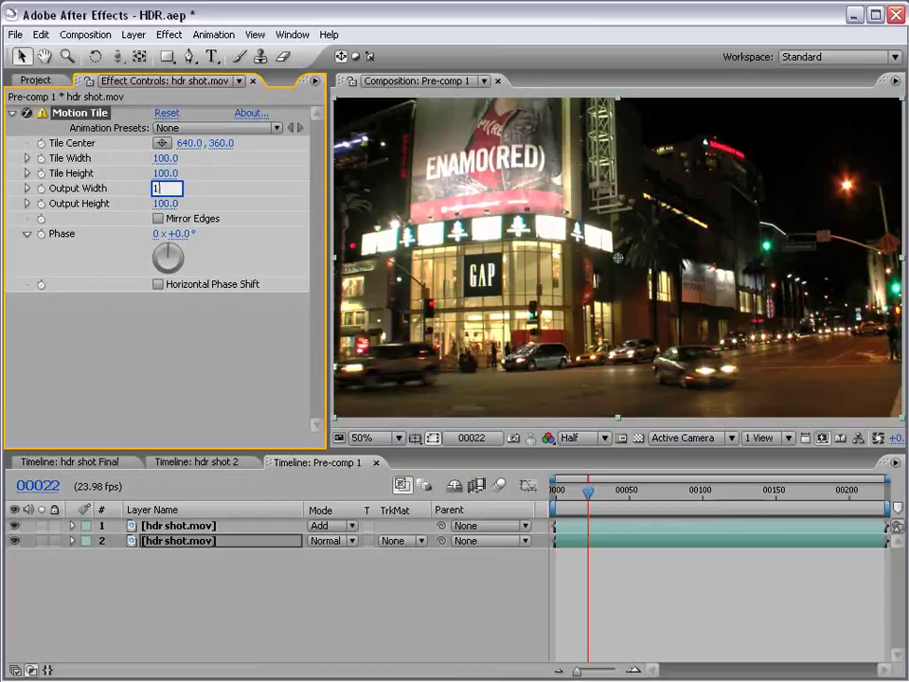
text(50)
key(Tab)
text(1)
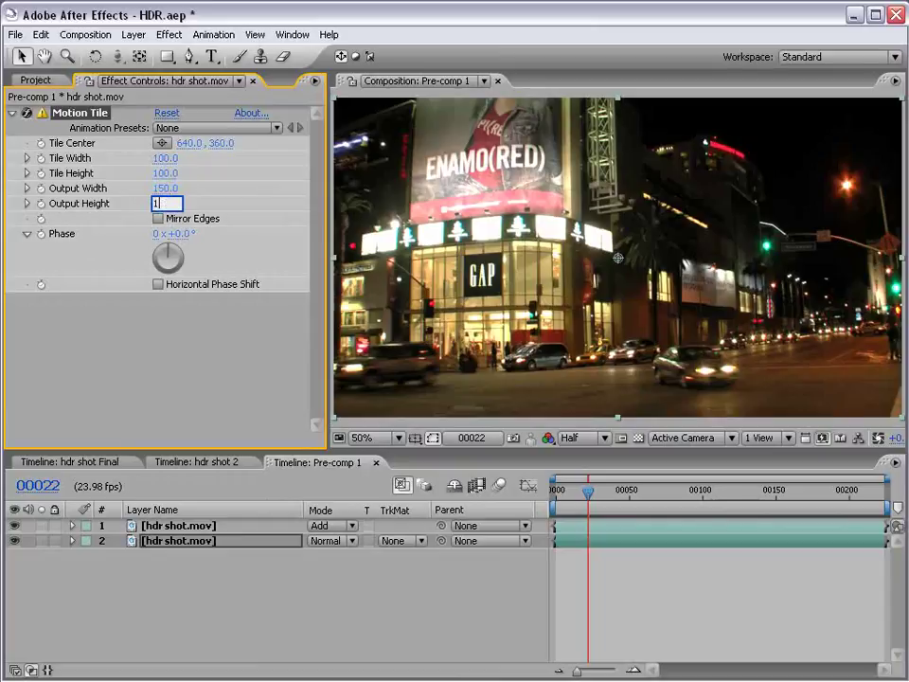
text(50)
key(Return)
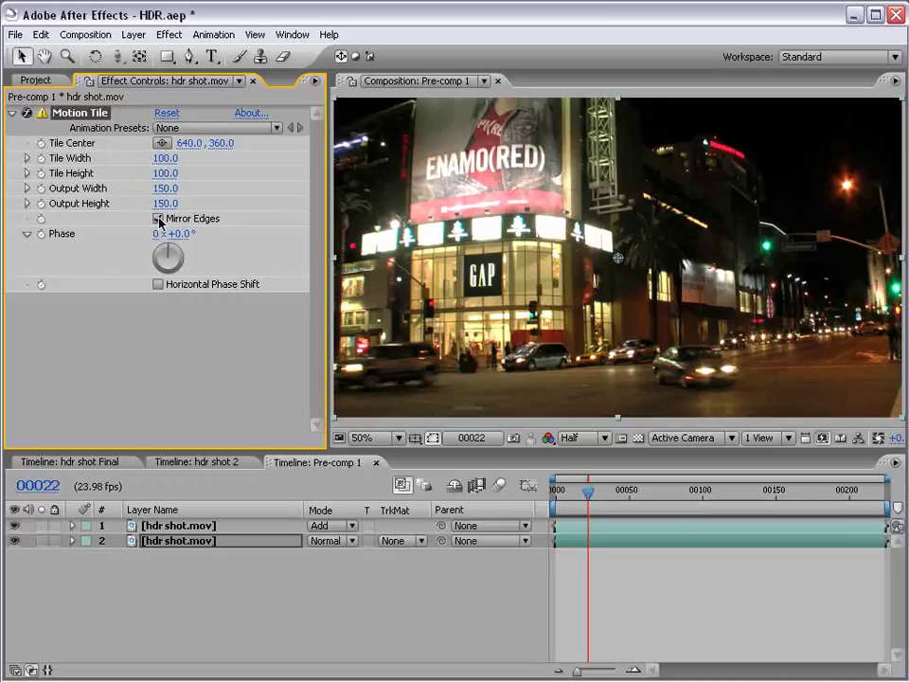
Paste Motion Tile onto the top hdr shot.mov layer and test the tiling by shifting the footage.
click(175, 527)
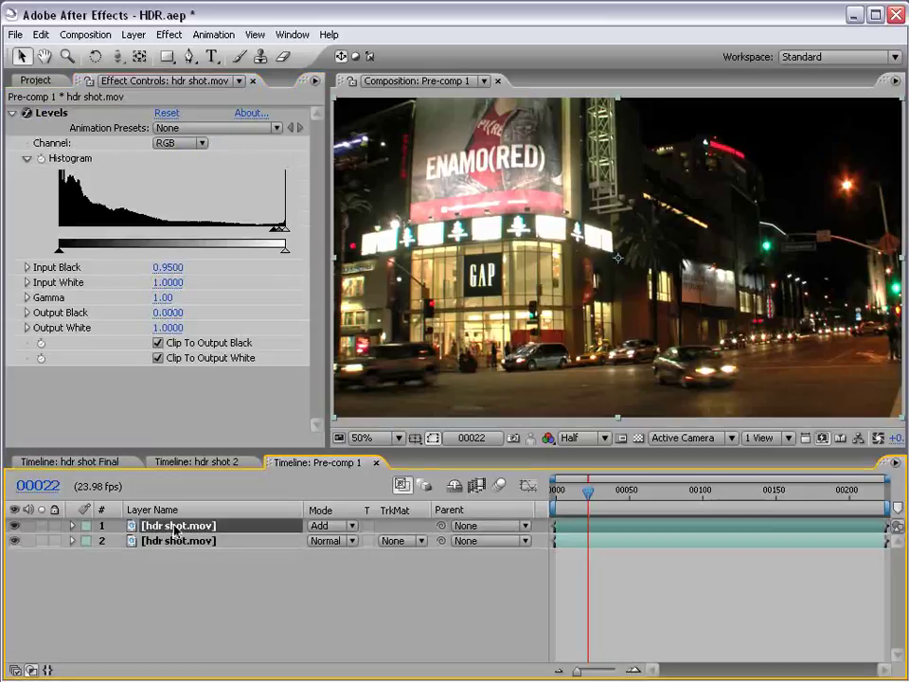
key(ctrl+v)
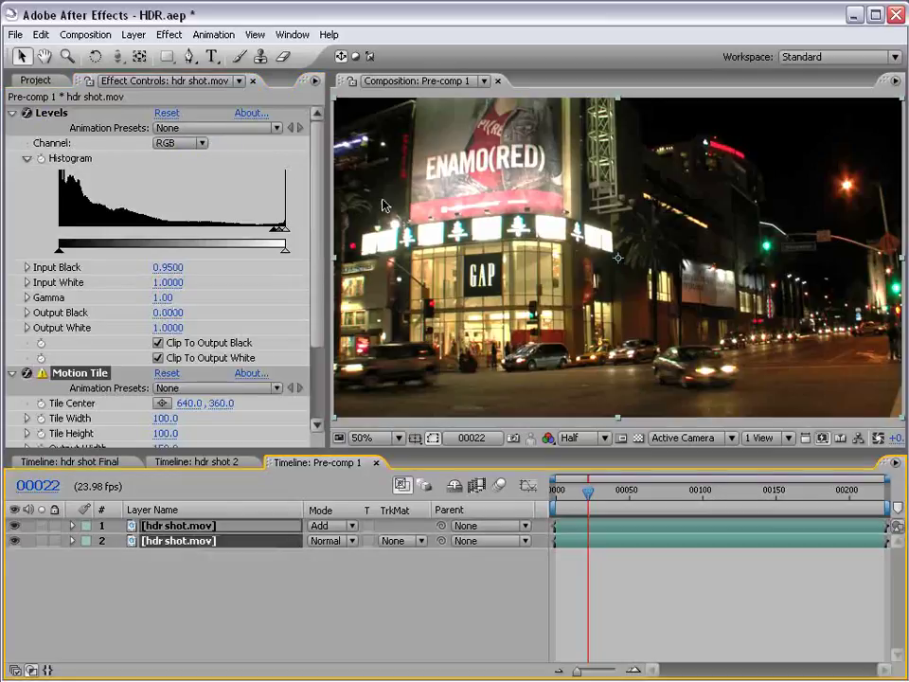
drag(386, 203, 541, 176)
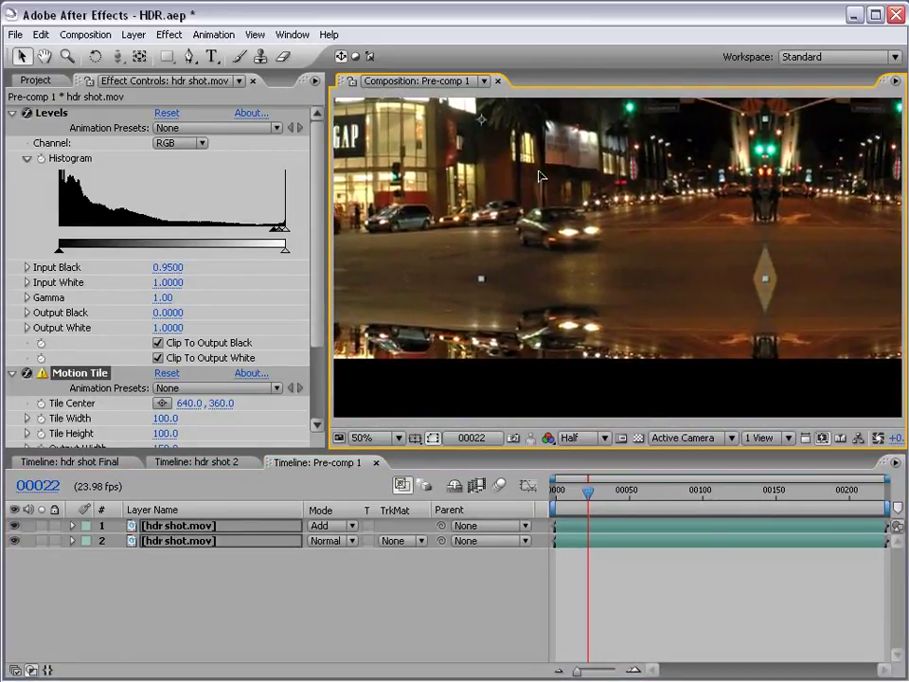
click(630, 599)
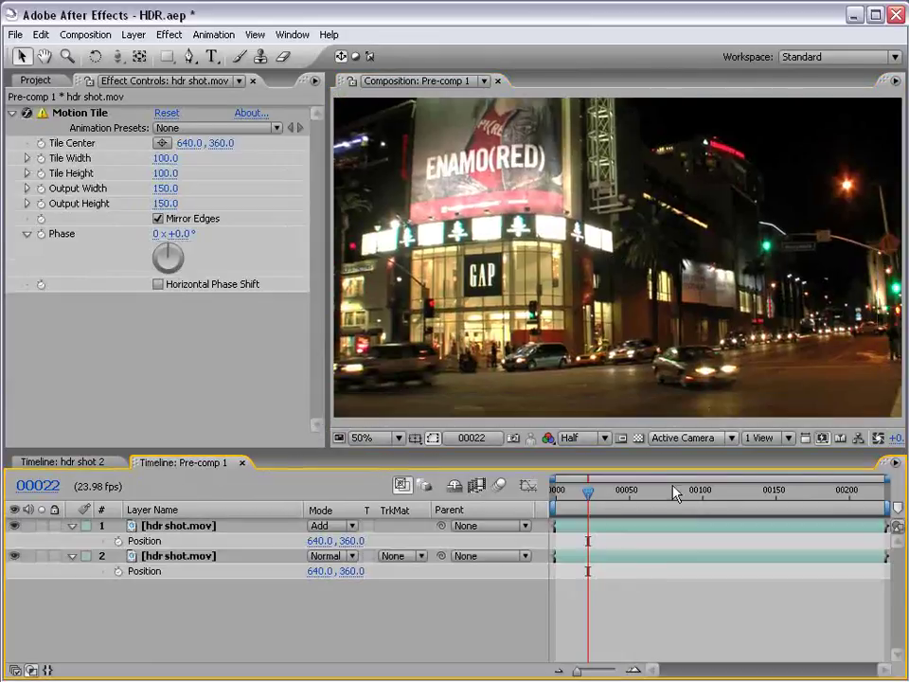
Resize Pre-comp 1 to 1920×1080 by multiplying the width by 1.5.
click(87, 36)
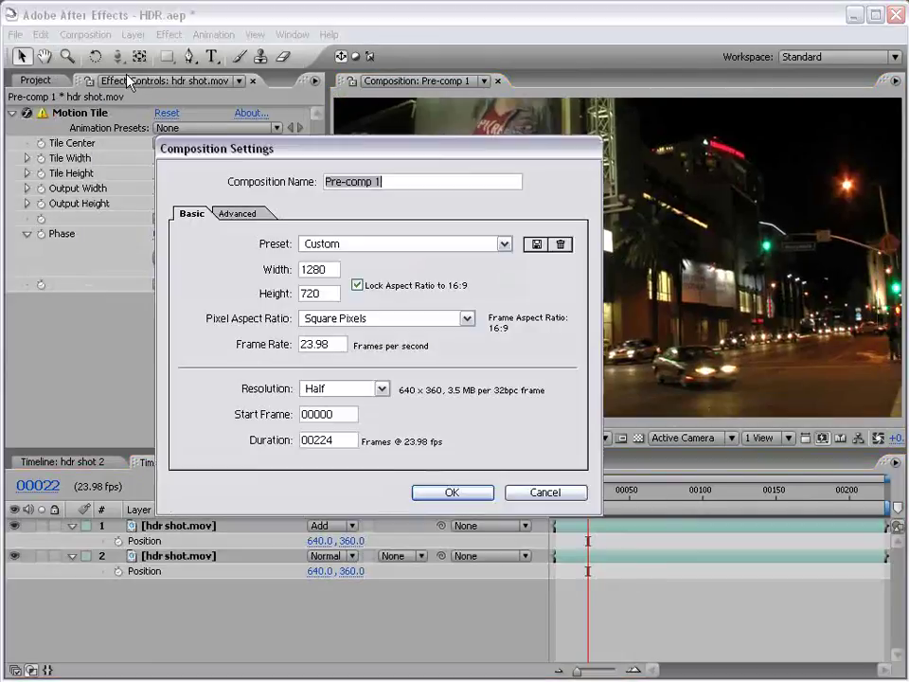
click(123, 75)
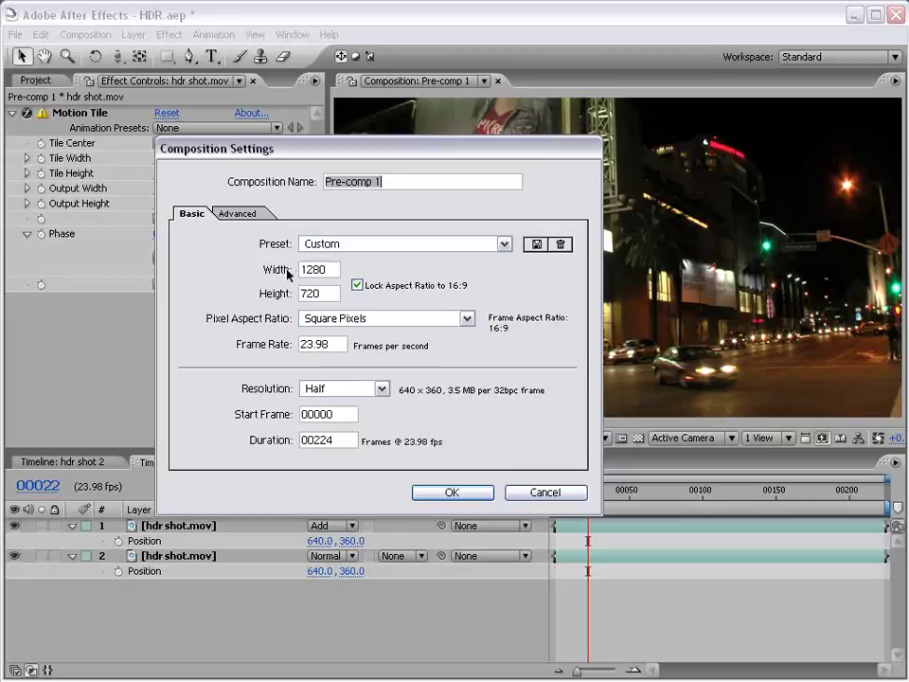
click(333, 268)
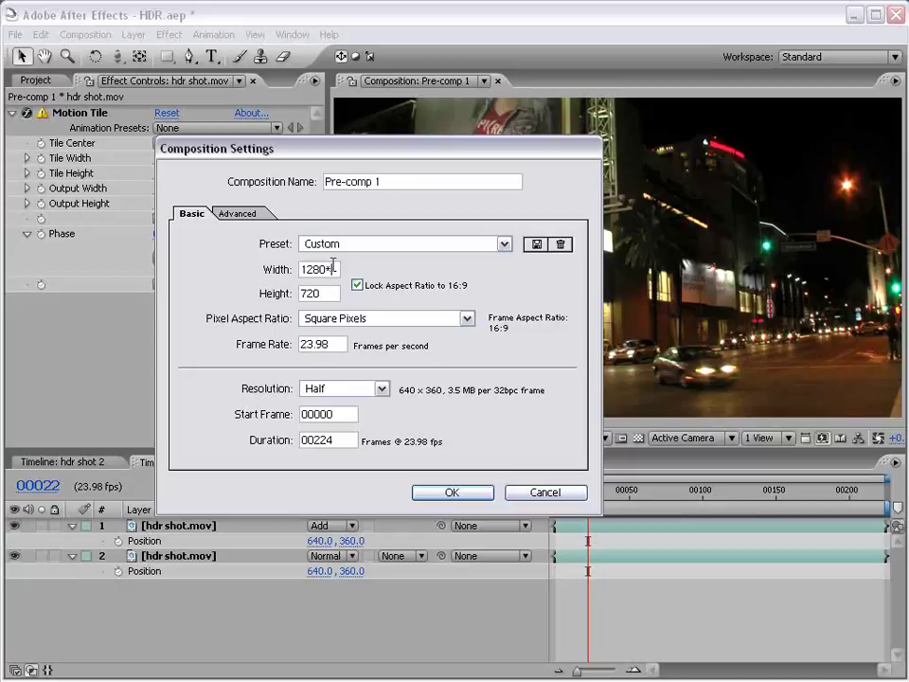
text(*1.5)
click(333, 294)
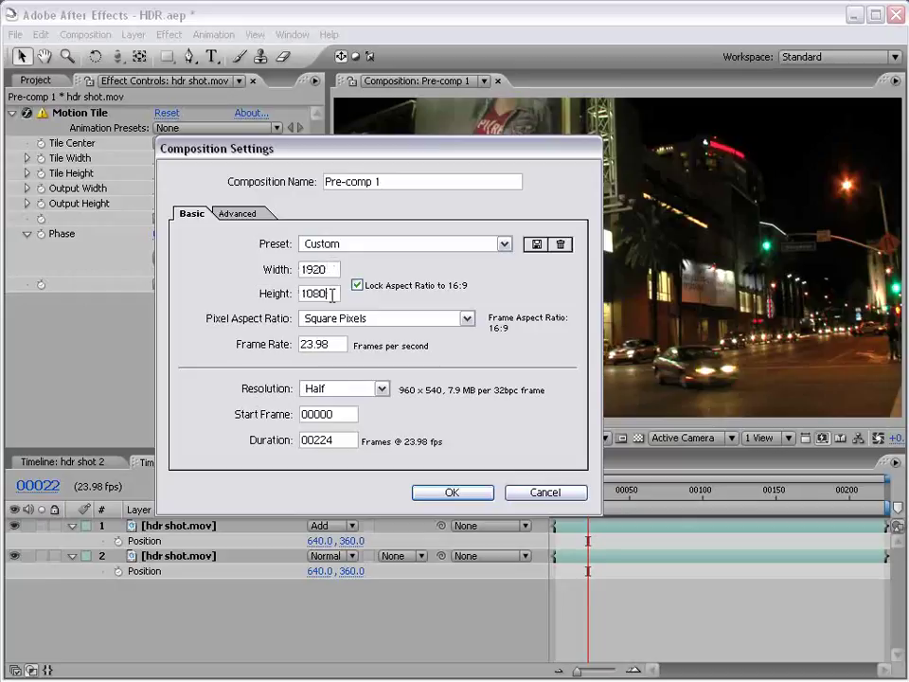
click(442, 489)
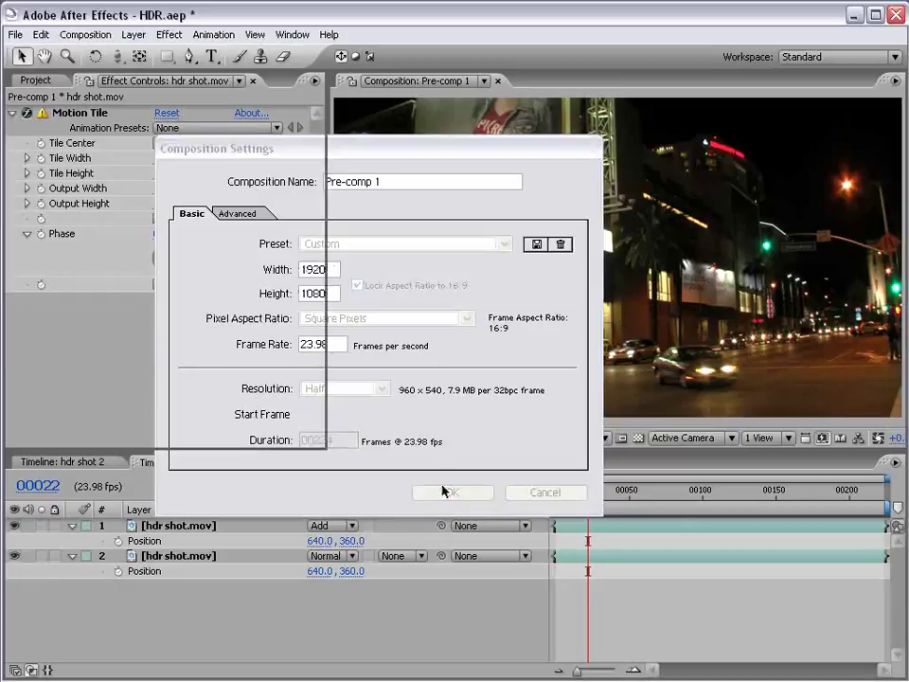
Close the Pre-comp 1 timeline and reposition the Pre-comp 1 layer in hdr shot 2.
scroll(431, 352, down, 1)
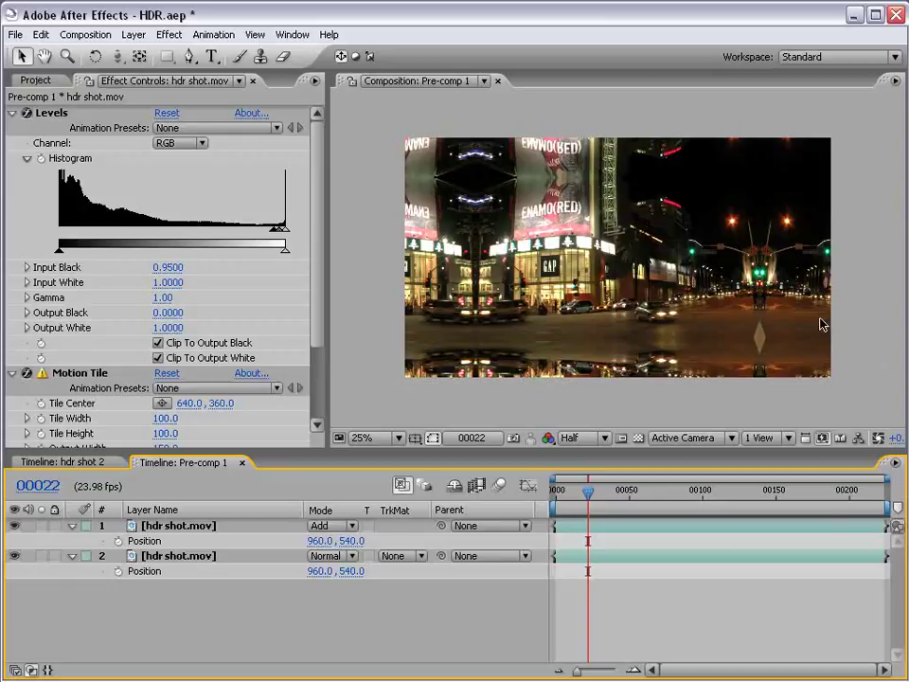
click(242, 463)
drag(537, 346, 493, 328)
Undo the accidental layer move and resize the composition view.
key(ctrl+z)
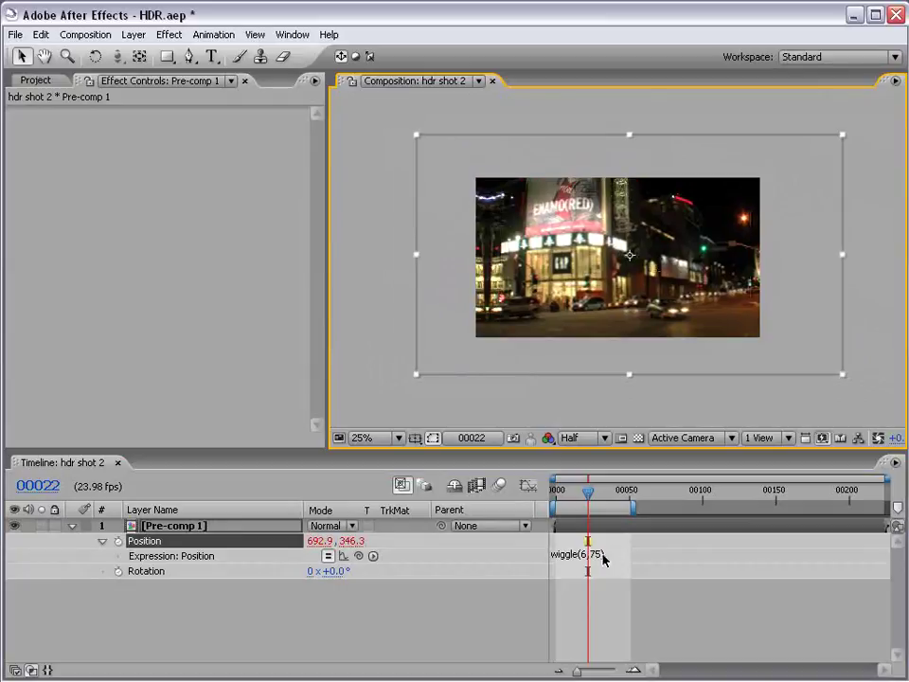
right_click(172, 540)
click(342, 619)
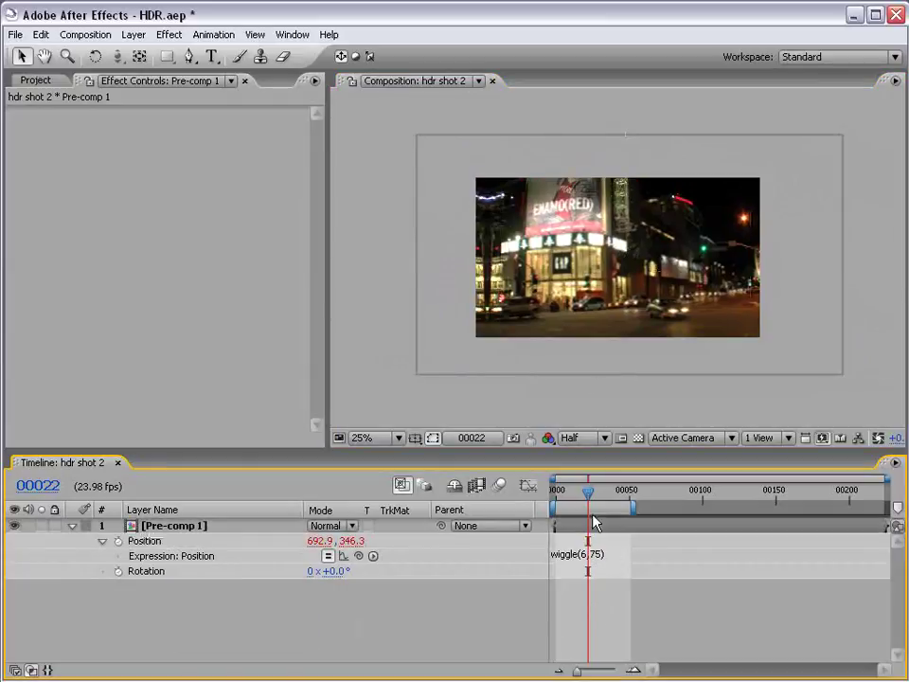
key(period)
key(grave)
key(comma)
key(grave)
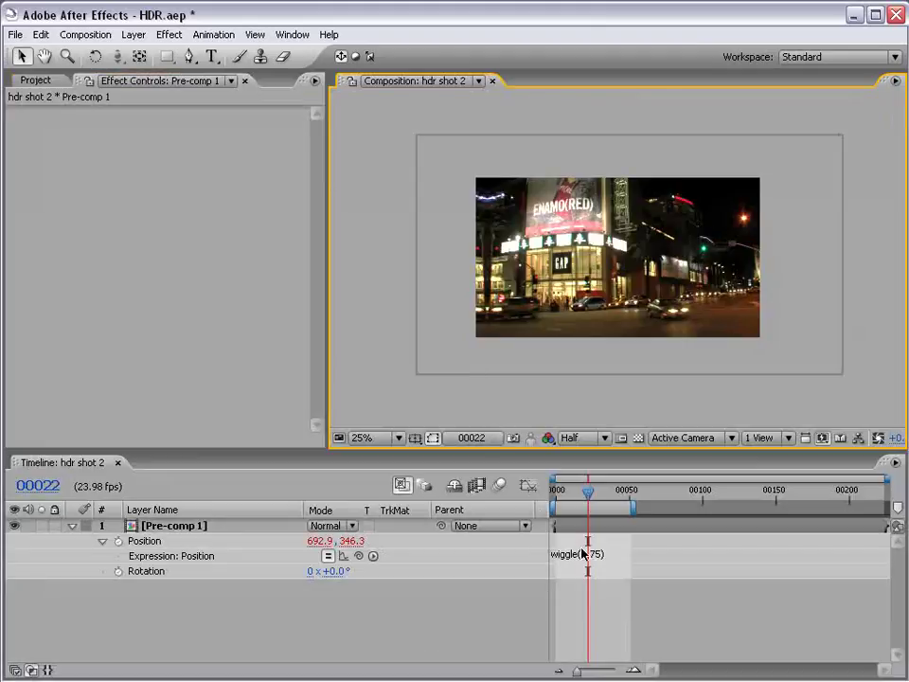
Change the Position expression from wiggle(6,75) to wiggle(6,50).
click(596, 555)
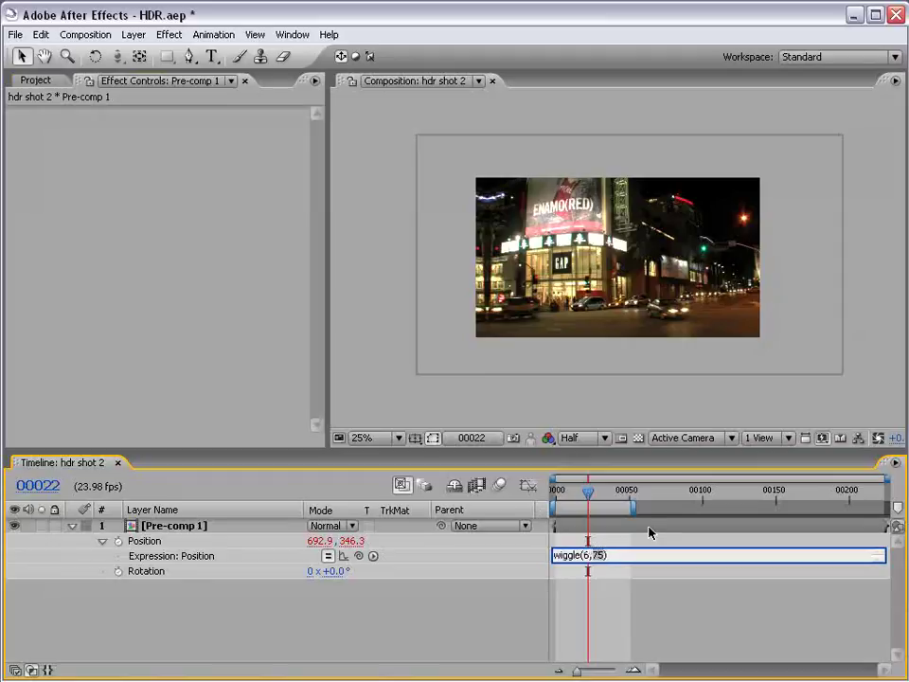
text(50)
key(KP_Enter)
key(period)
key(grave)
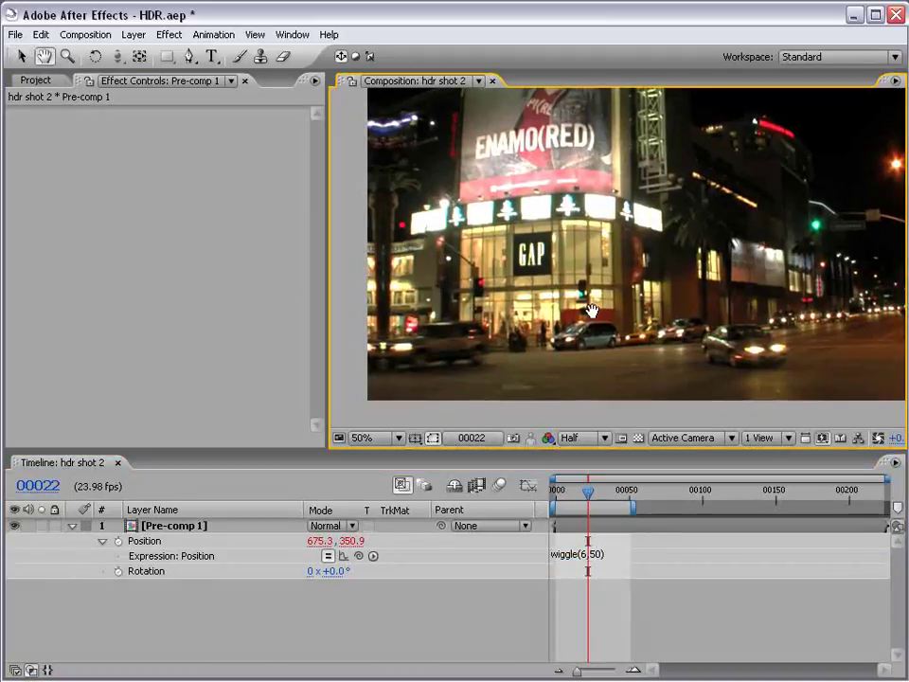
key(grave)
Preview the gentler shake from the start, toggling motion blur on and back off.
key(Home)
key(space)
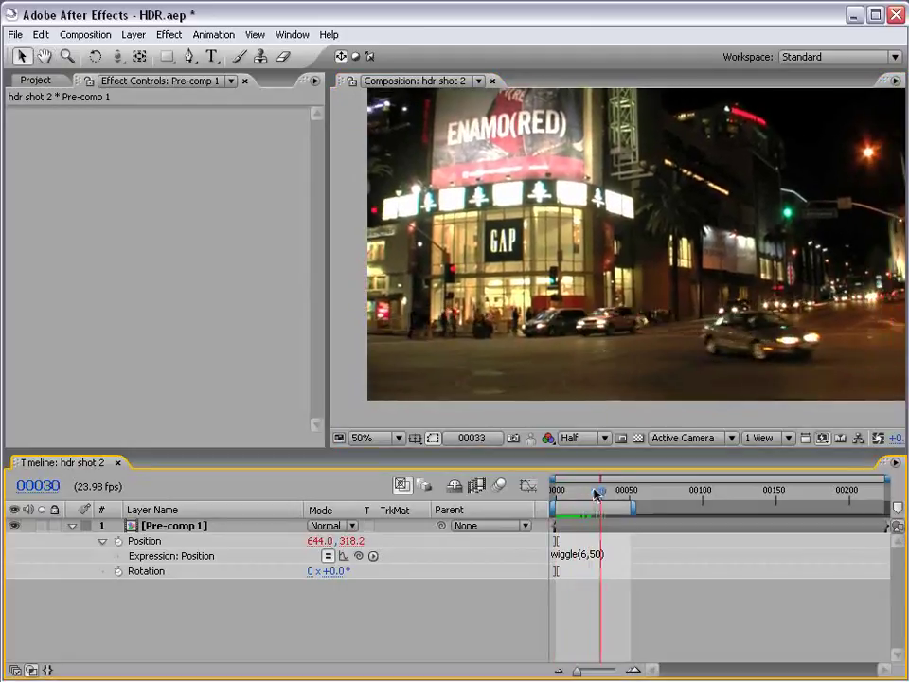
key(space)
key(F4)
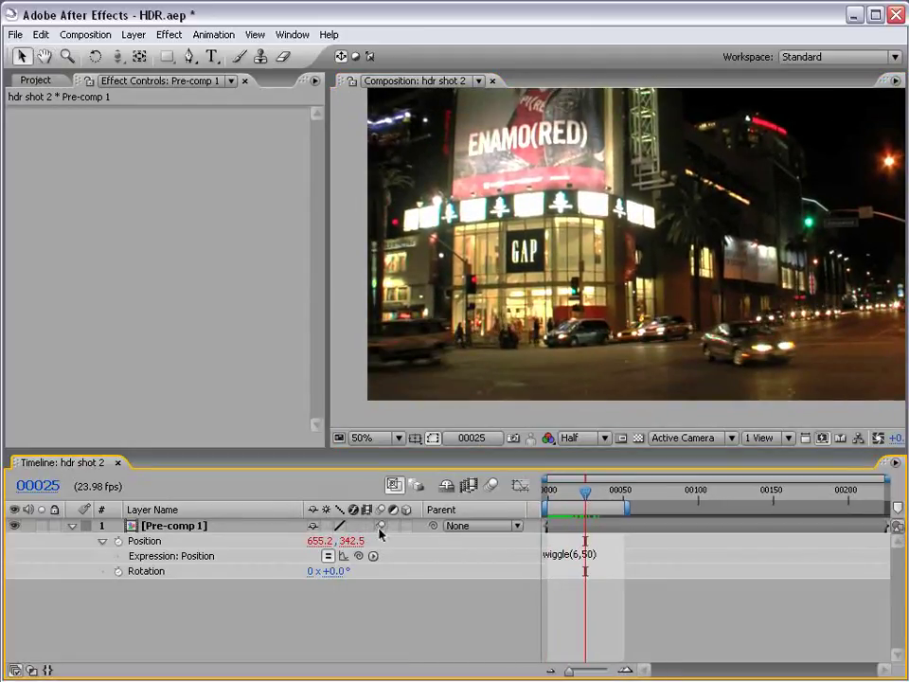
click(491, 484)
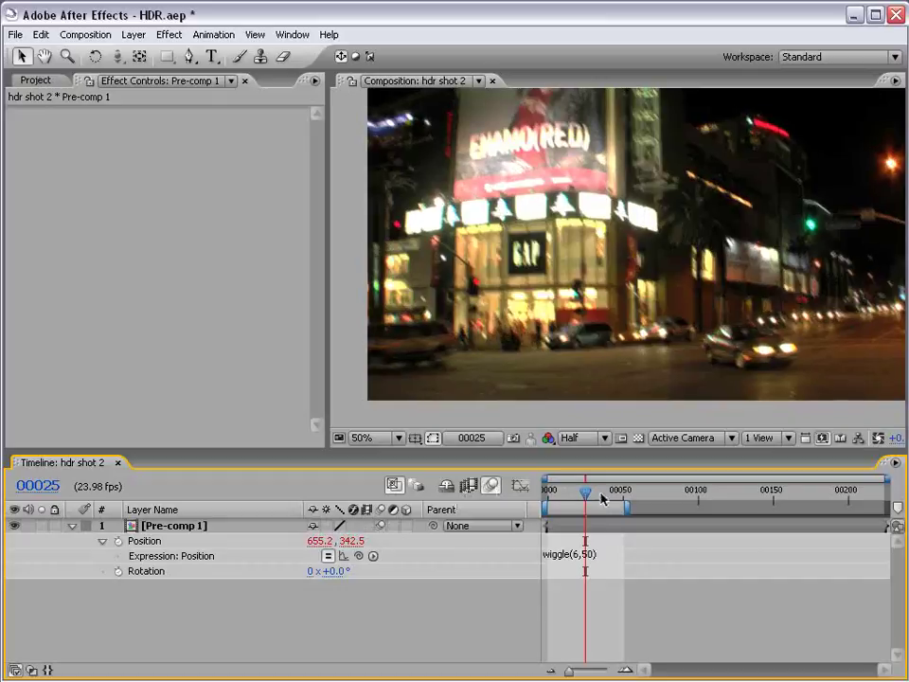
mouse_move(585, 492)
mouse_down()
mouse_move(595, 494)
mouse_move(575, 498)
mouse_up()
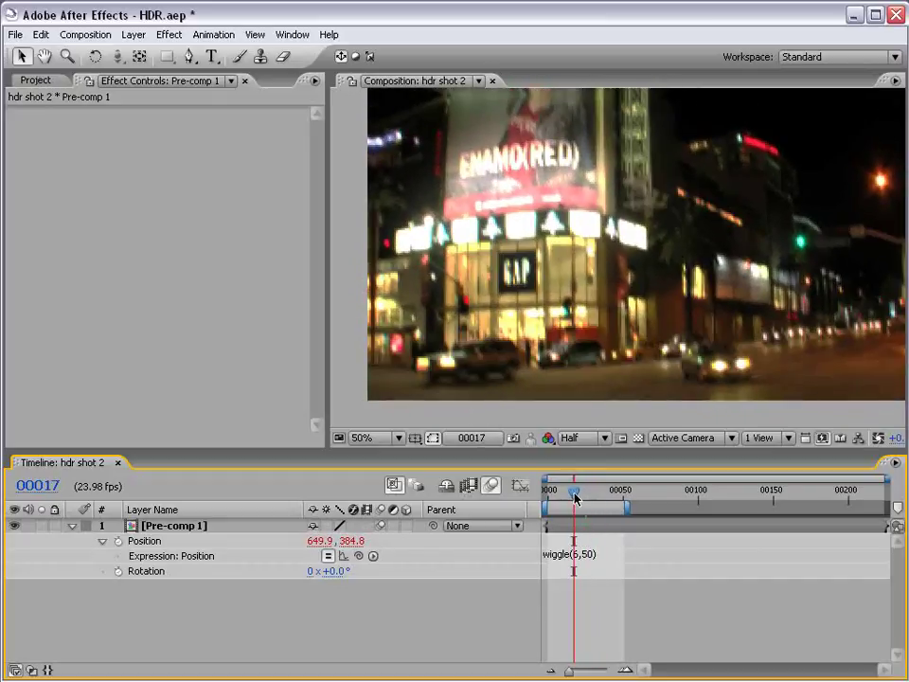
click(492, 484)
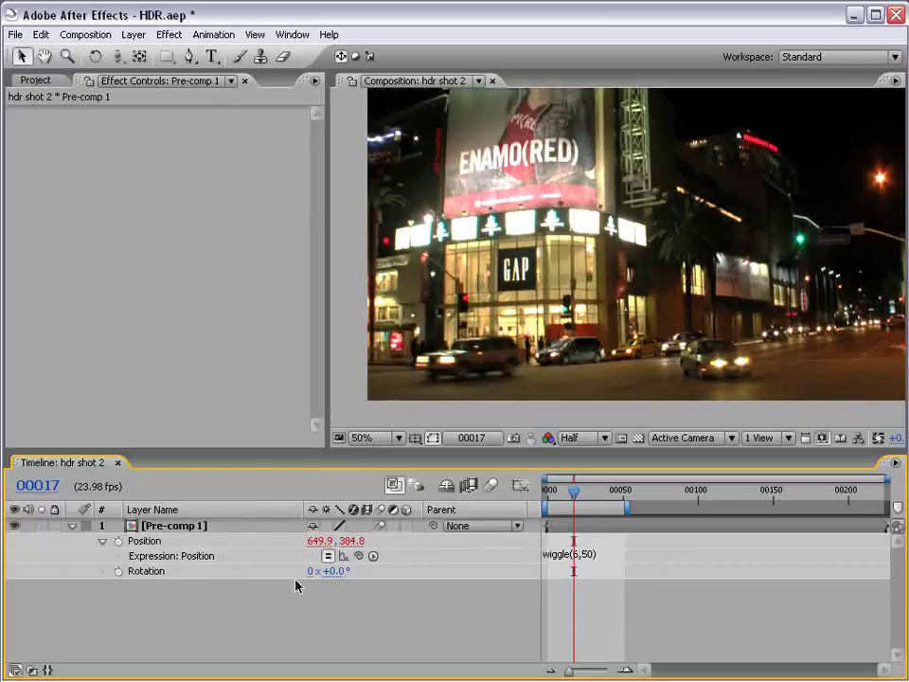
Copy the wiggle(6,50) Position expression onto Rotation and scrub frames to check it.
click(566, 554)
key(ctrl+c)
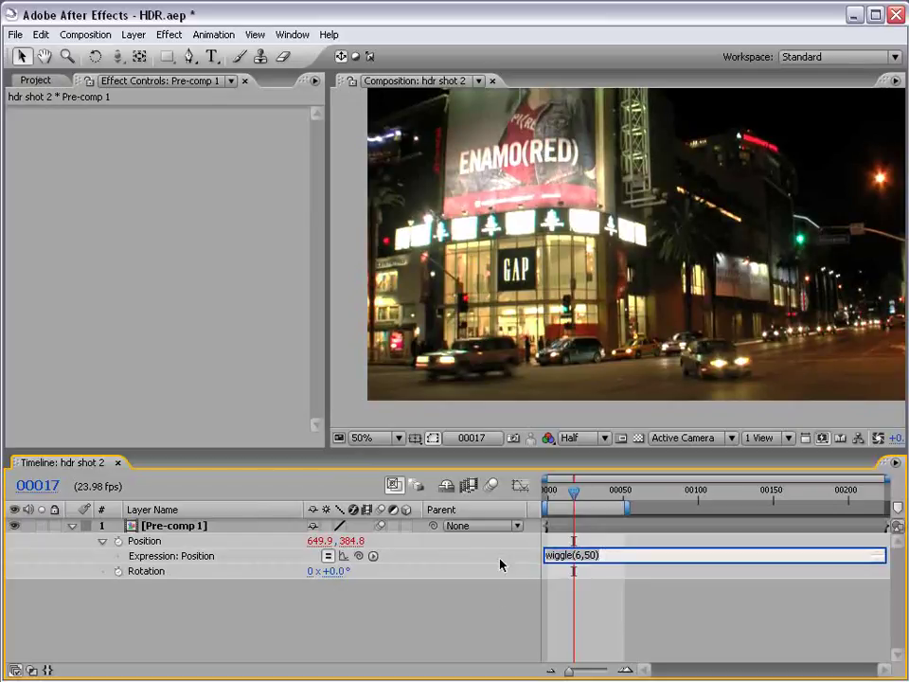
alt+click(118, 571)
key(ctrl+v)
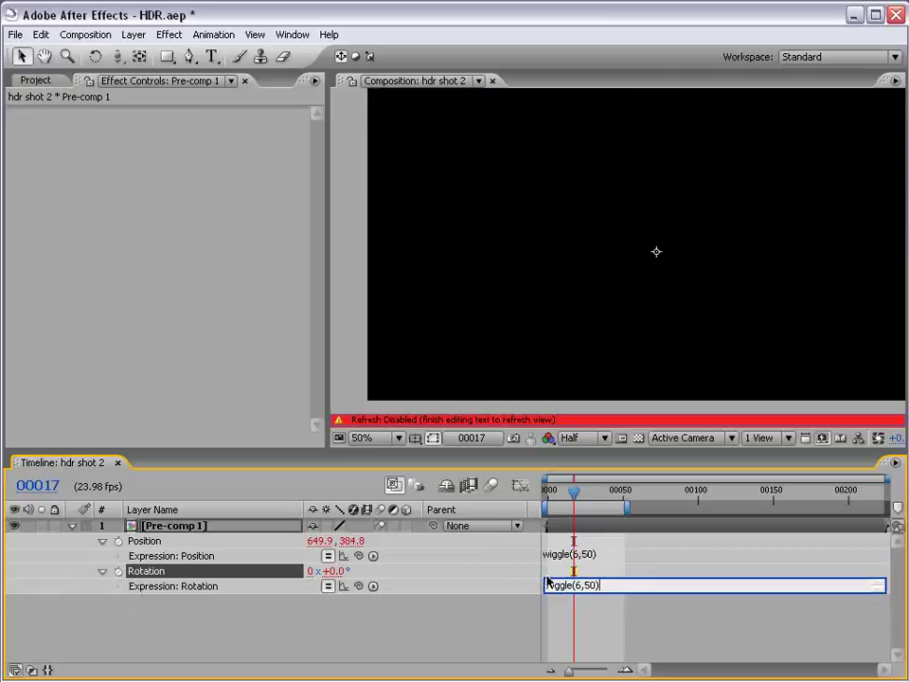
click(598, 602)
mouse_move(573, 491)
mouse_down()
mouse_move(603, 492)
mouse_move(585, 493)
mouse_up()
click(610, 585)
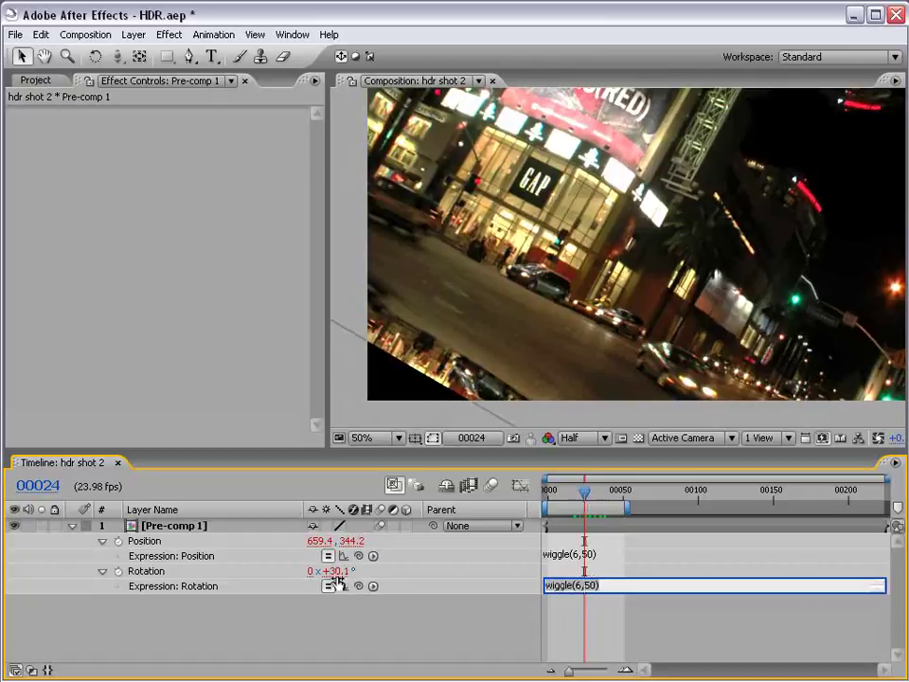
mouse_move(584, 494)
mouse_down()
mouse_move(555, 494)
mouse_move(569, 494)
mouse_up()
Append /40 to the Rotation expression and scrub to check the subtler rotation.
click(615, 585)
click(616, 585)
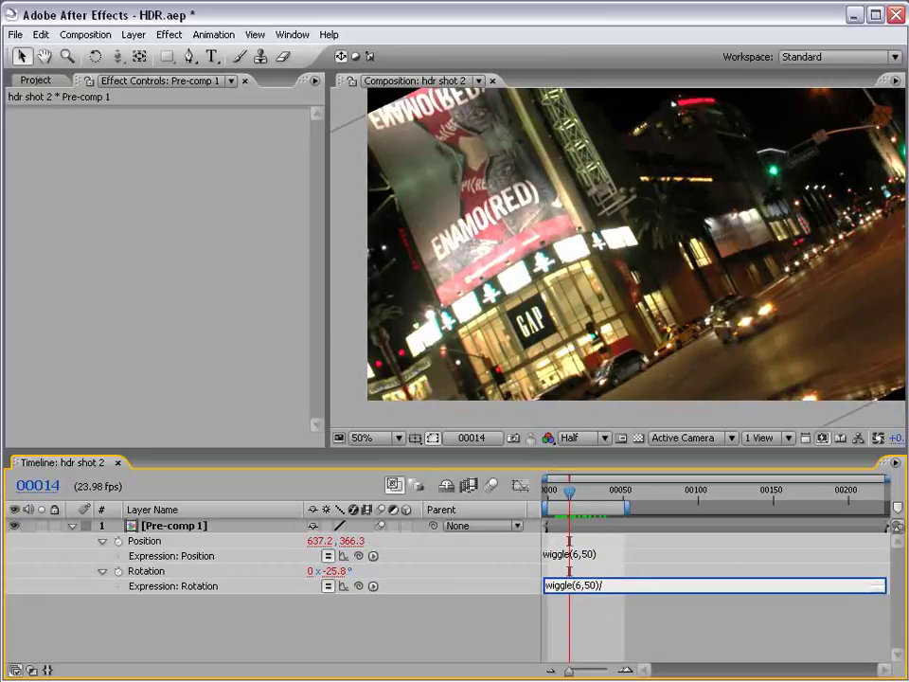
text(/40)
key(KP_Enter)
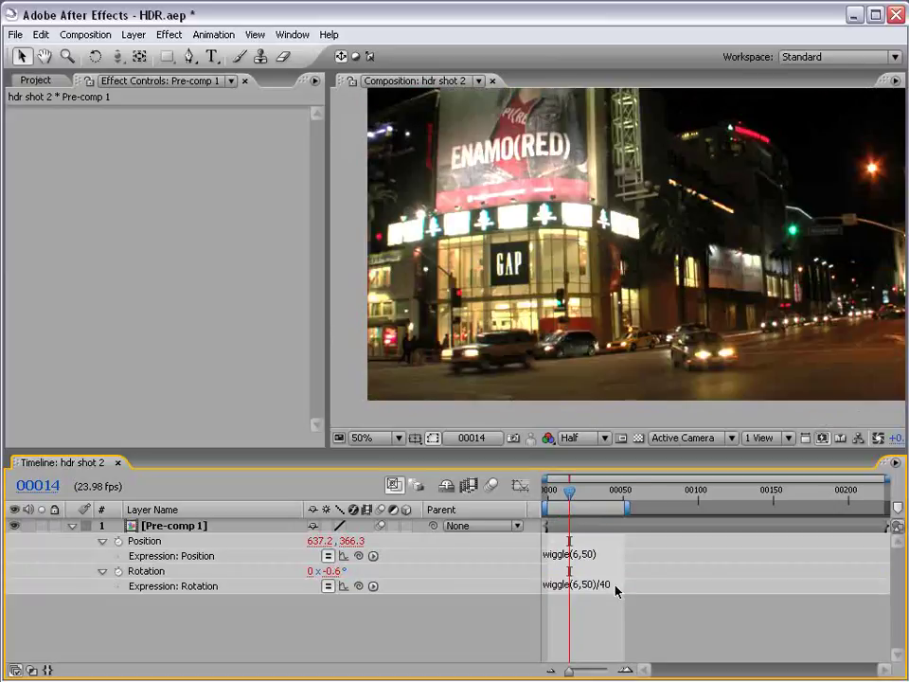
mouse_move(569, 493)
mouse_down()
mouse_move(594, 494)
mouse_move(584, 496)
mouse_up()
Change the Rotation divisor to 25, making it wiggle(6,50)/25, and scrub back to the start.
click(618, 585)
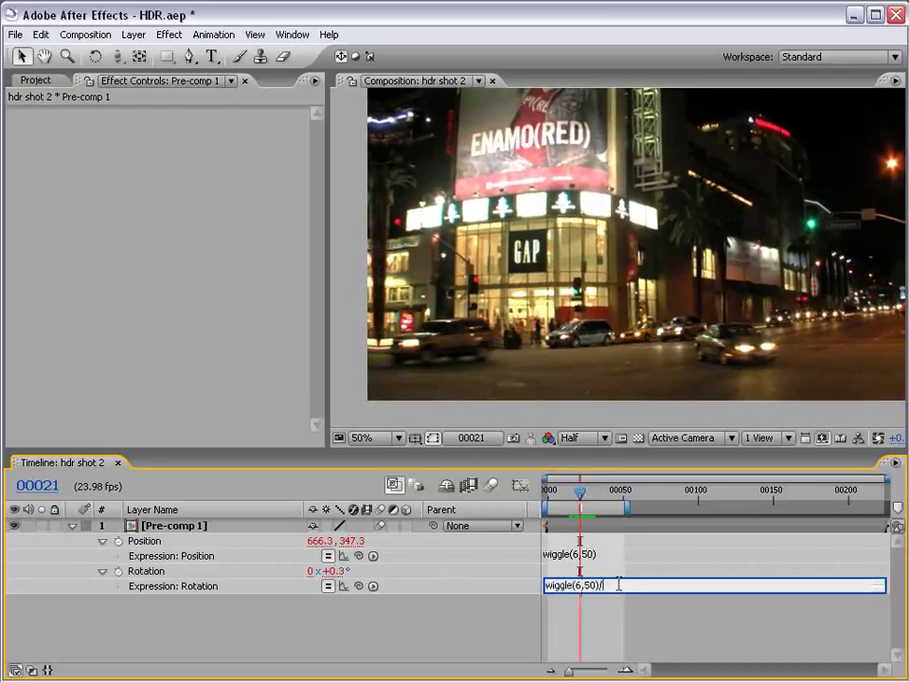
text(25)
key(KP_Enter)
drag(572, 489, 596, 496)
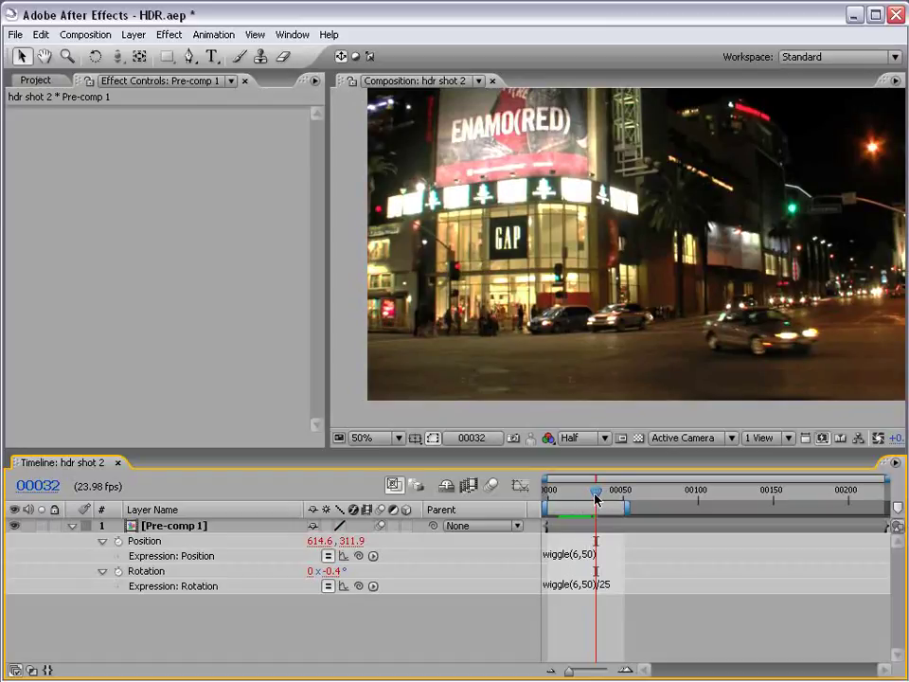
drag(596, 497, 548, 493)
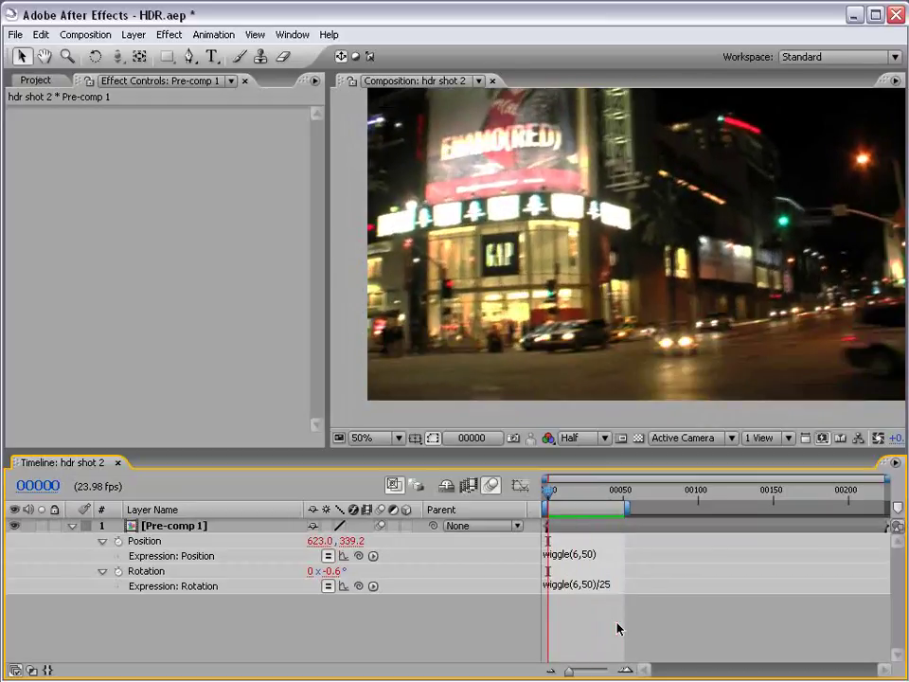
Review the Position and Rotation wiggle expressions, checking frame 43.
click(573, 554)
click(606, 599)
mouse_move(547, 489)
mouse_down()
mouse_move(619, 493)
mouse_move(547, 494)
mouse_up()
click(576, 555)
click(576, 585)
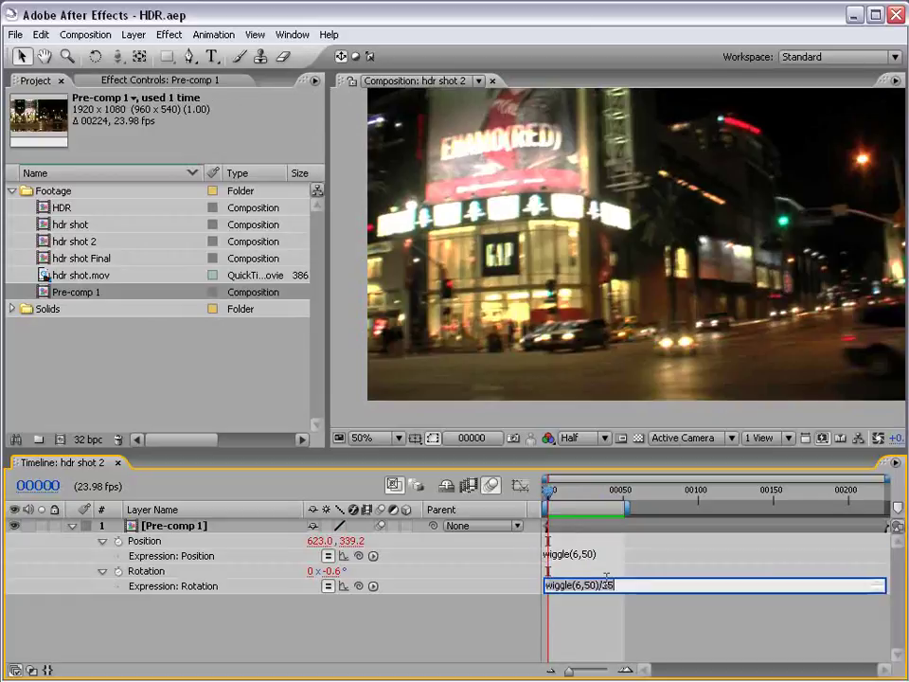
click(616, 616)
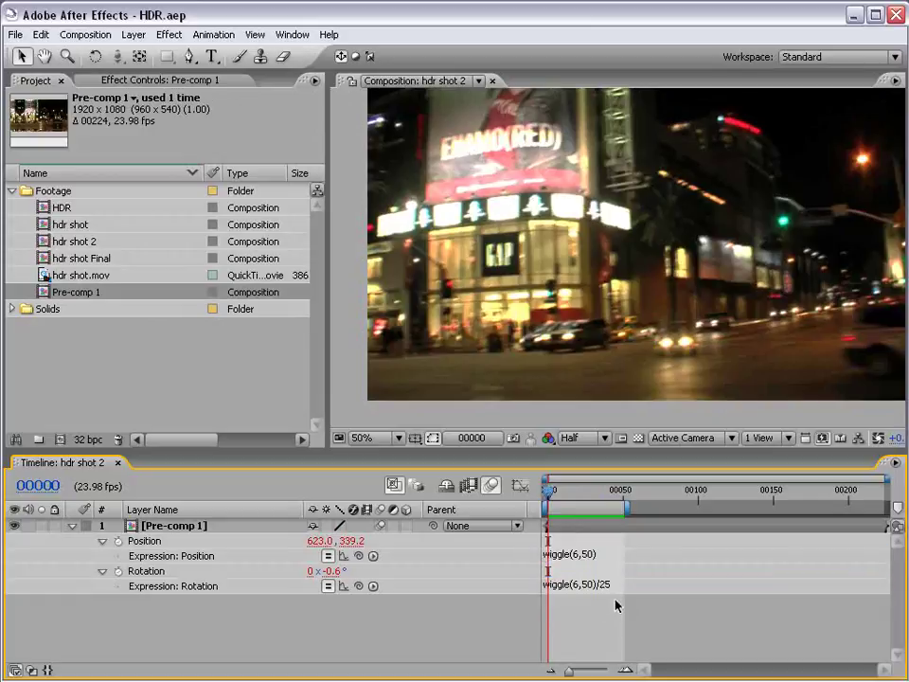
Apply Effect > Expression Controls > Slider Control to the Pre-comp 1 layer.
click(602, 524)
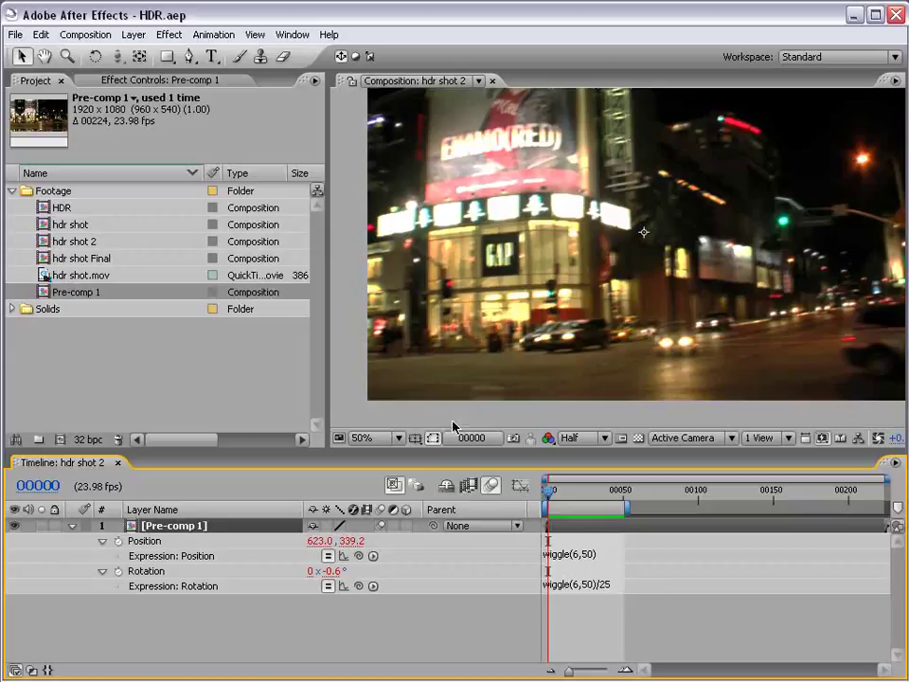
click(170, 36)
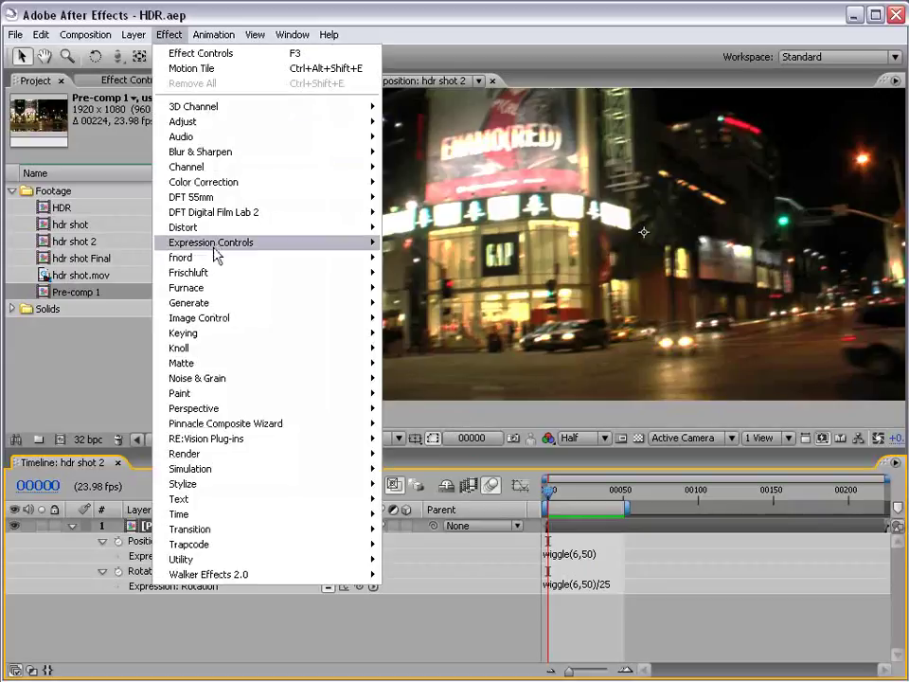
mouse_move(217, 246)
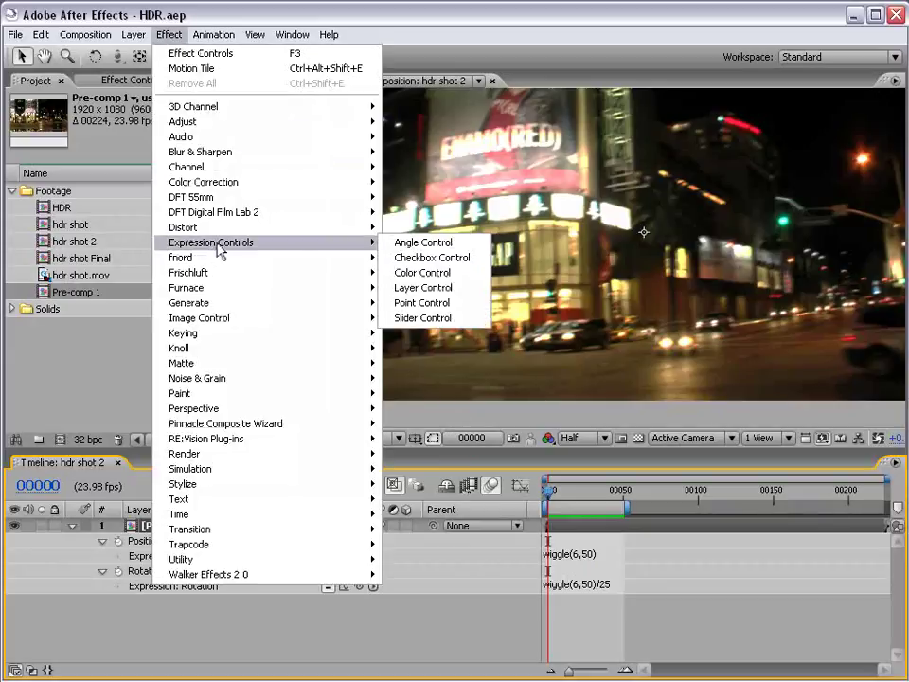
click(424, 318)
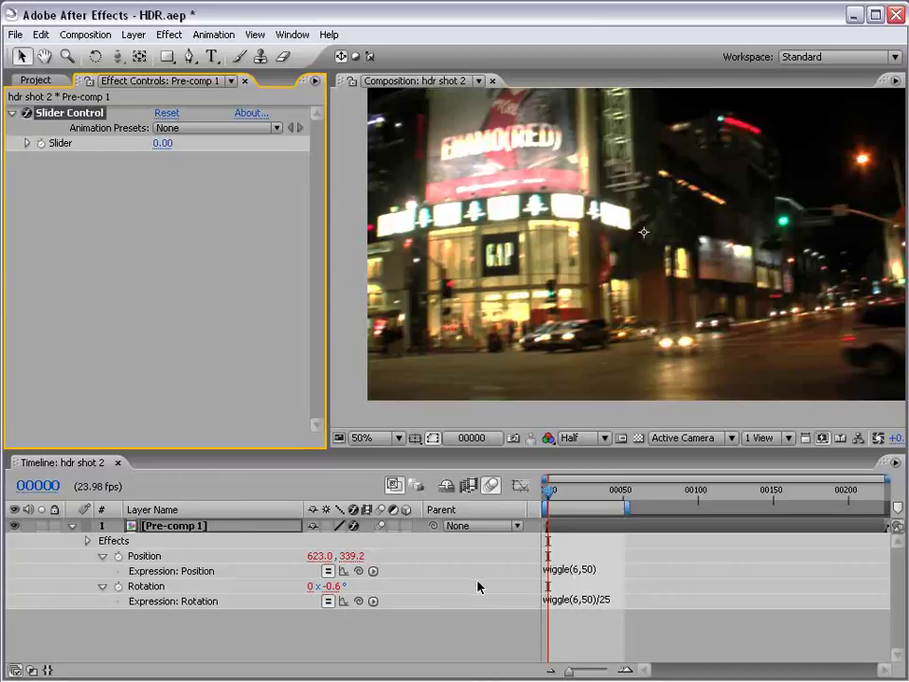
Replace the 50 in both Position and Rotation wiggle expressions with a pick-whip link to the slider.
click(594, 571)
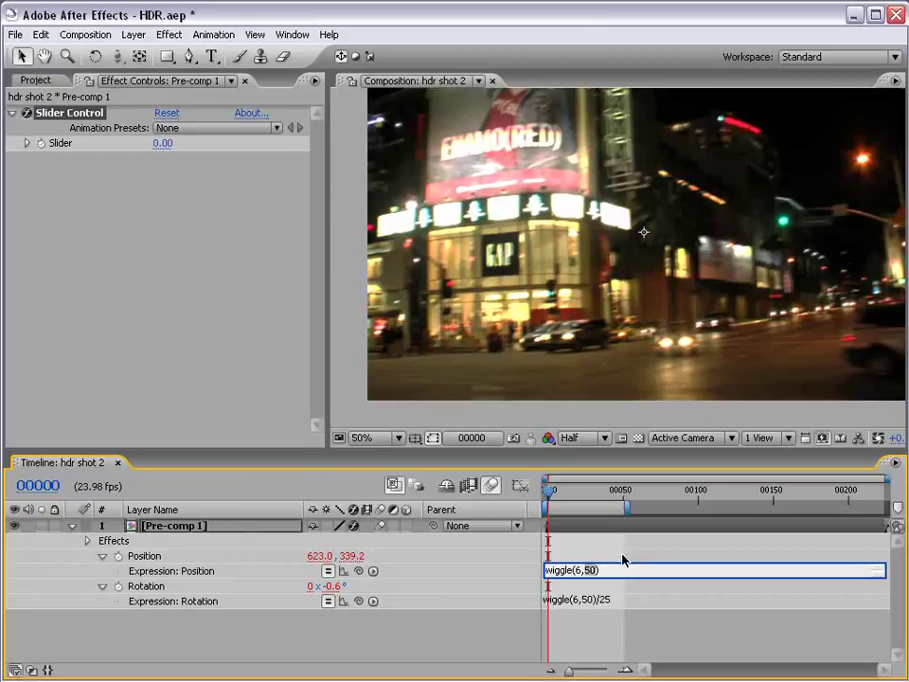
key(BackSpace)
key(BackSpace)
drag(358, 571, 64, 147)
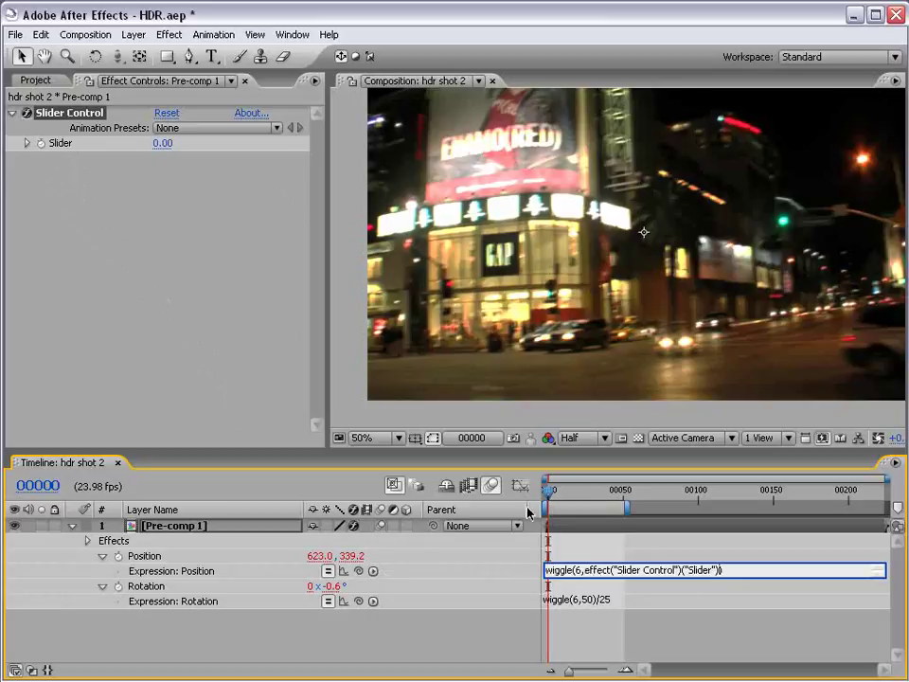
click(597, 600)
double_click(592, 600)
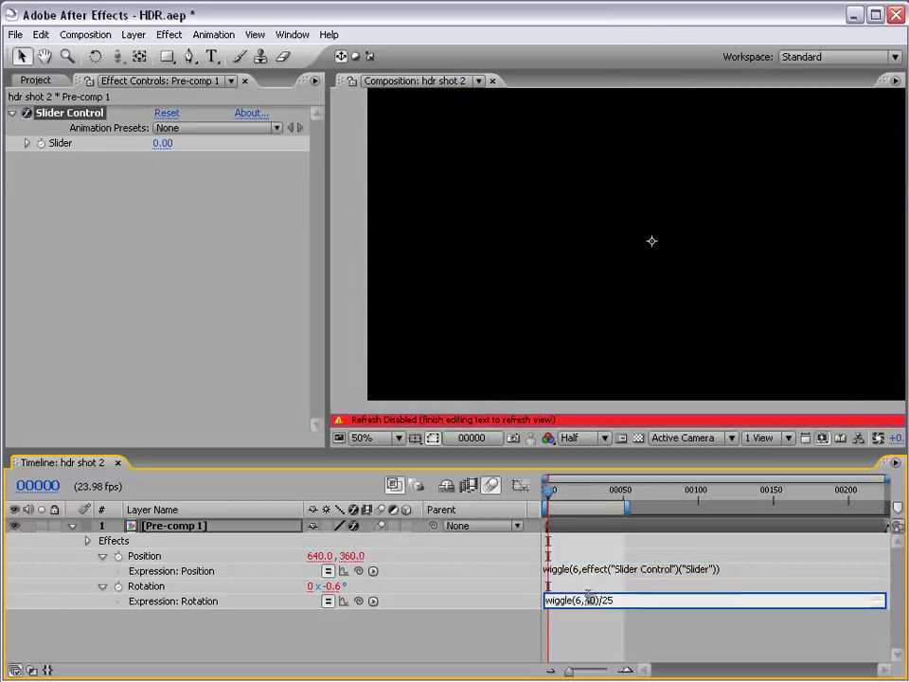
drag(359, 604, 69, 147)
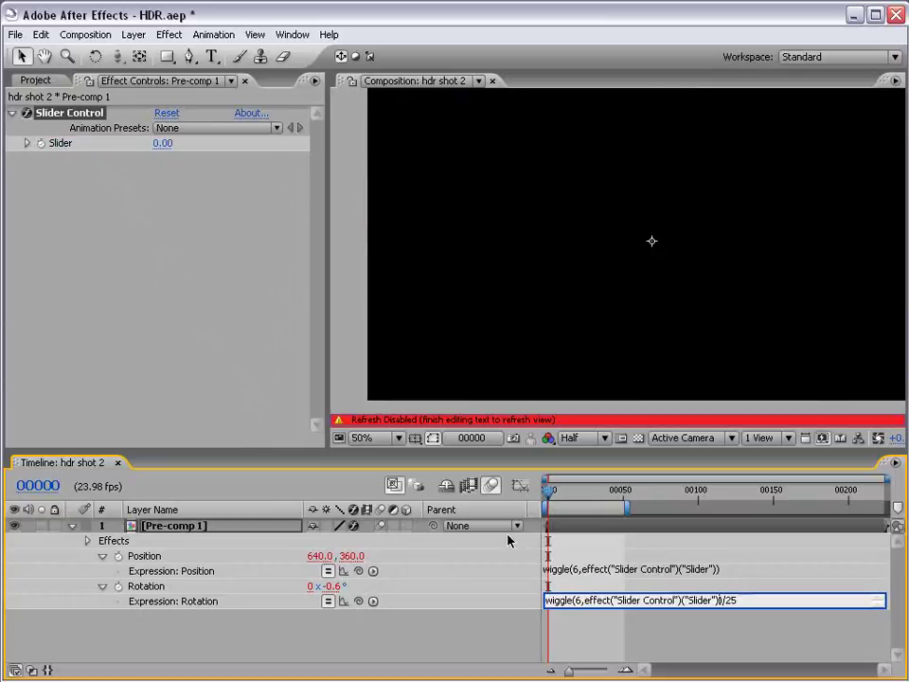
click(609, 639)
click(561, 499)
drag(561, 499, 580, 502)
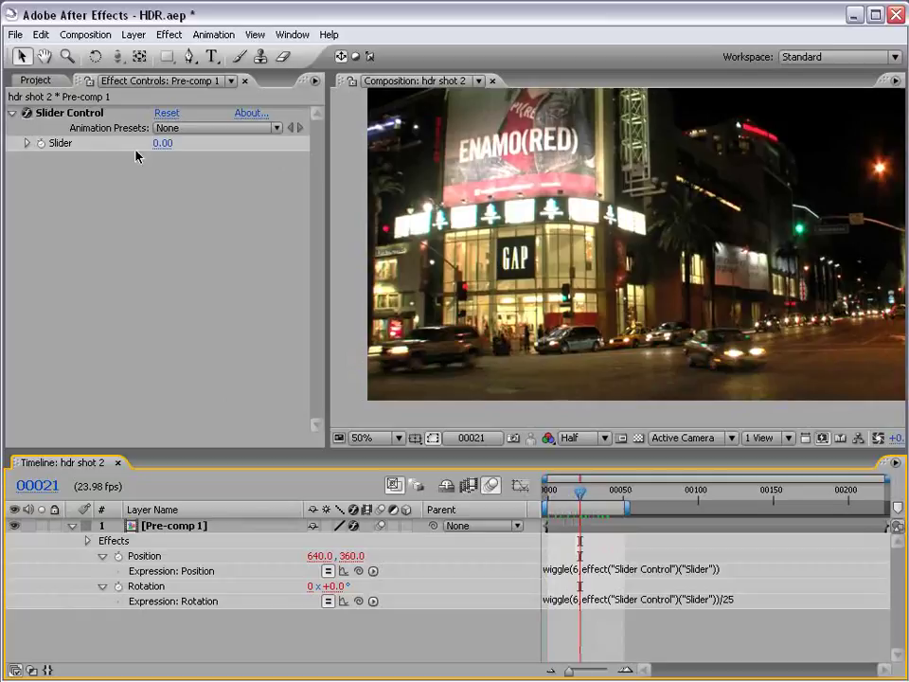
Rename the slider effect to Amount2ShakeIT.
click(66, 114)
key(Return)
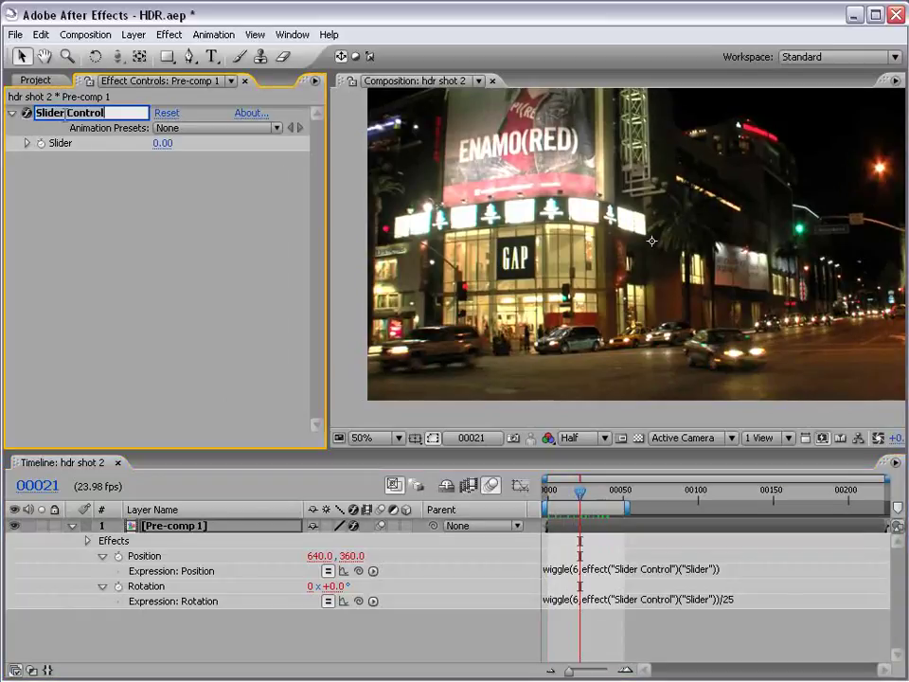
text(Amount2Shak)
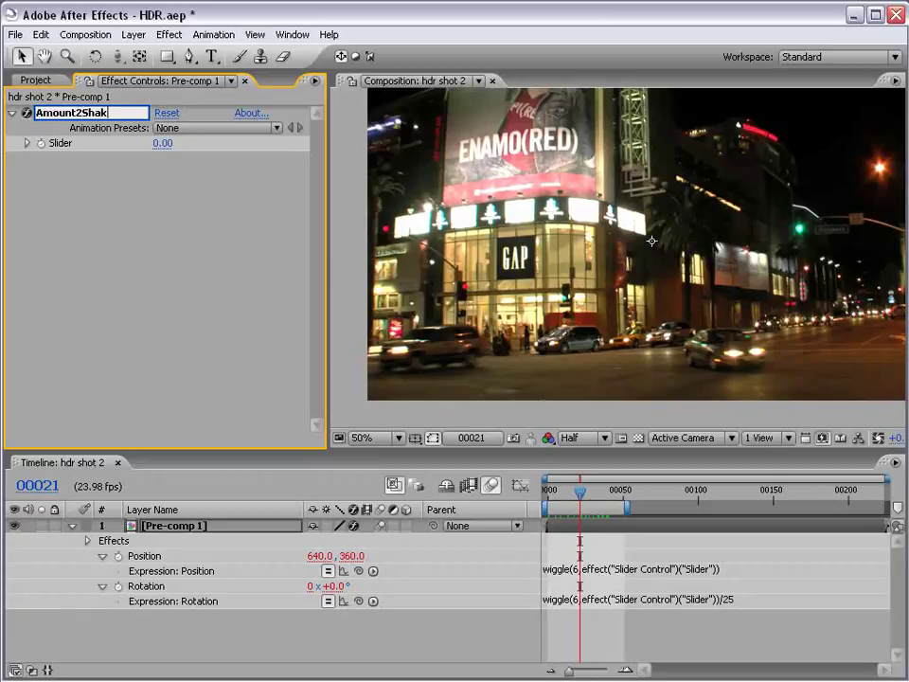
text(eIT)
click(554, 527)
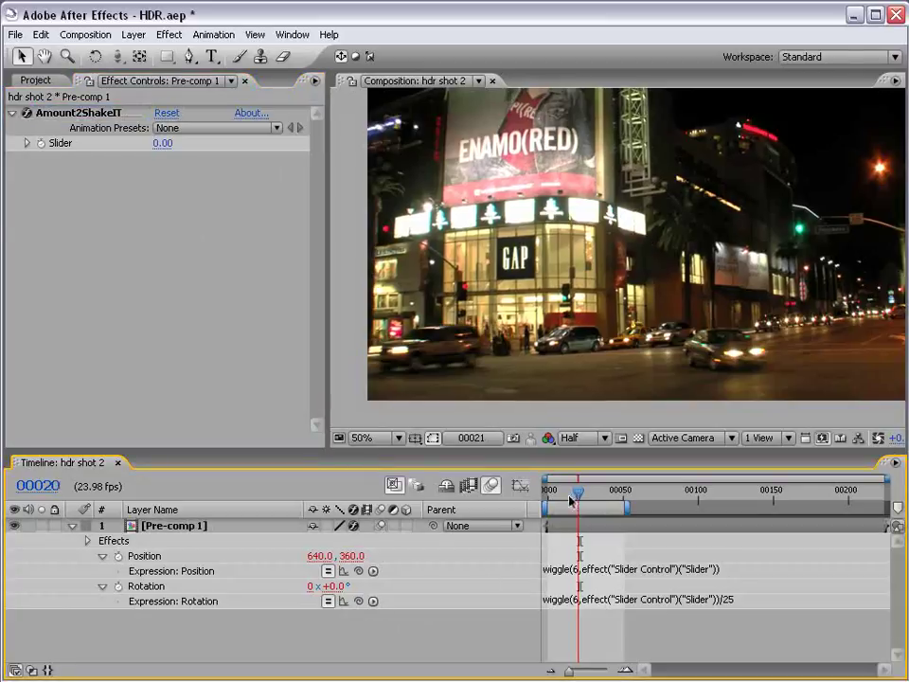
click(566, 492)
Keyframe the Amount2ShakeIT slider starting at 0, then set it to 60 at frame 12.
click(557, 493)
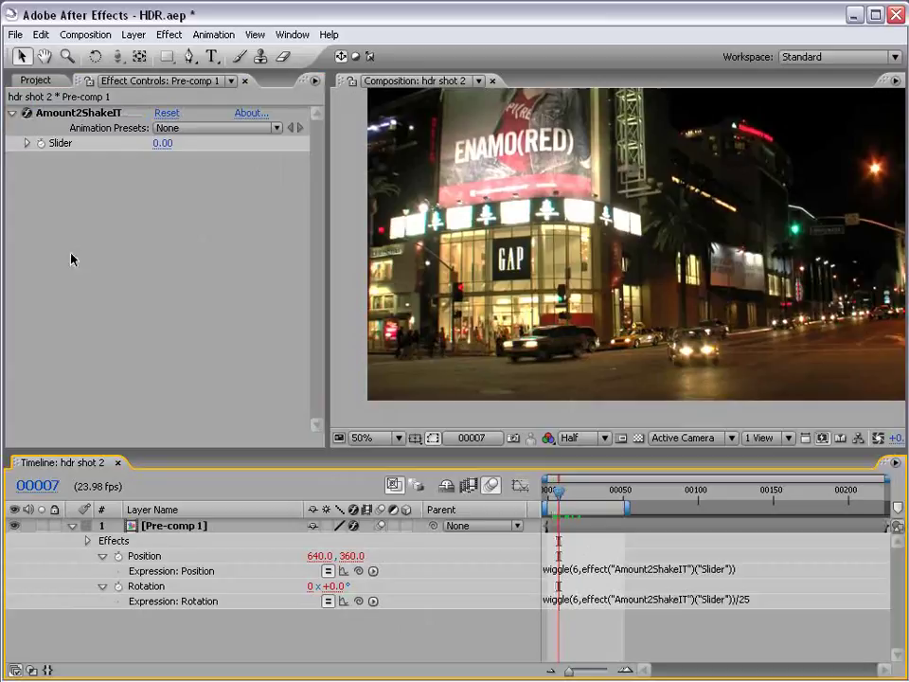
click(41, 146)
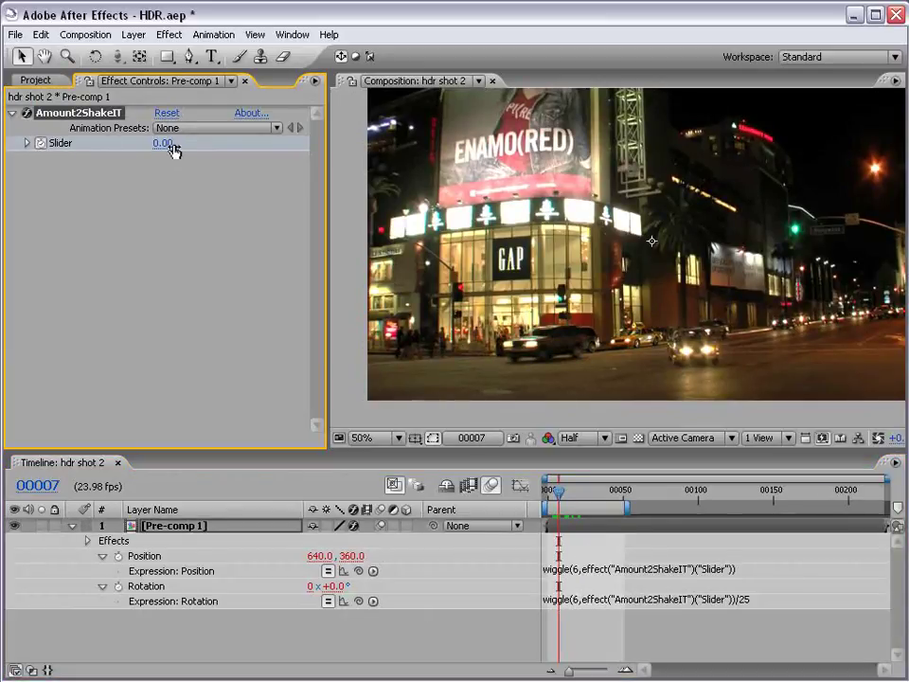
drag(556, 491, 568, 494)
key(u)
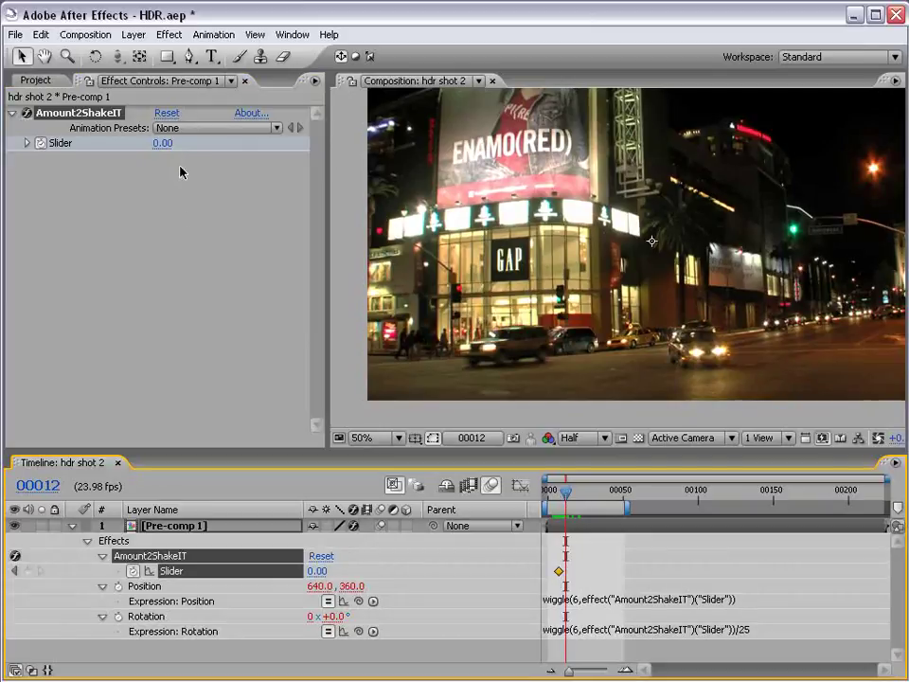
click(161, 145)
text(60)
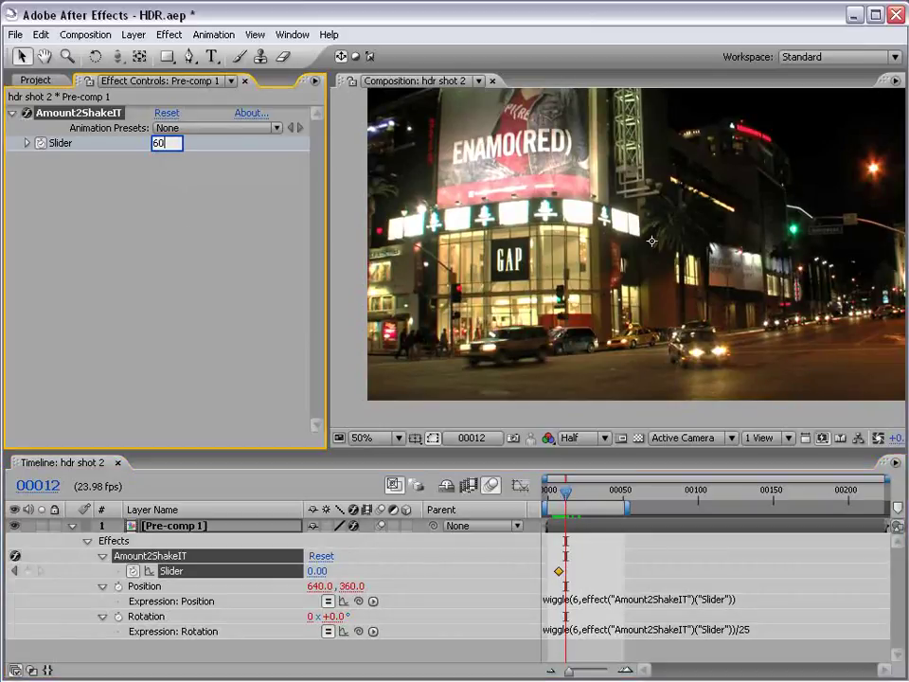
key(Return)
Add slider keyframes of 64 at frame 25 and 0 at frame 33.
drag(578, 495, 587, 494)
drag(163, 143, 177, 143)
drag(587, 496, 597, 493)
click(165, 143)
text(0)
key(Return)
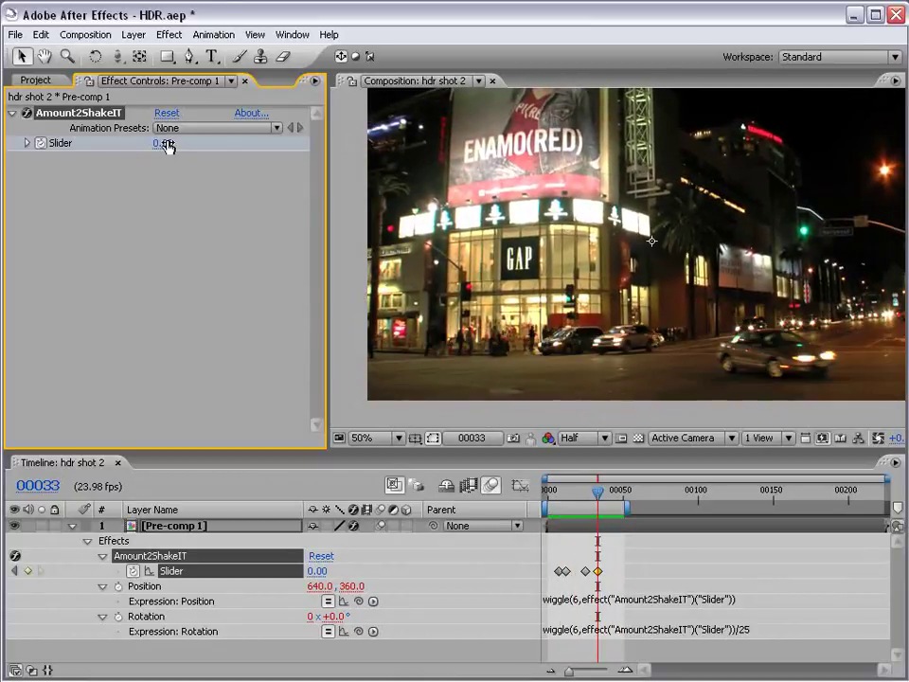
Extend the work area to about frame 100, spread the keyframes later, and preview the shake.
drag(632, 507, 708, 508)
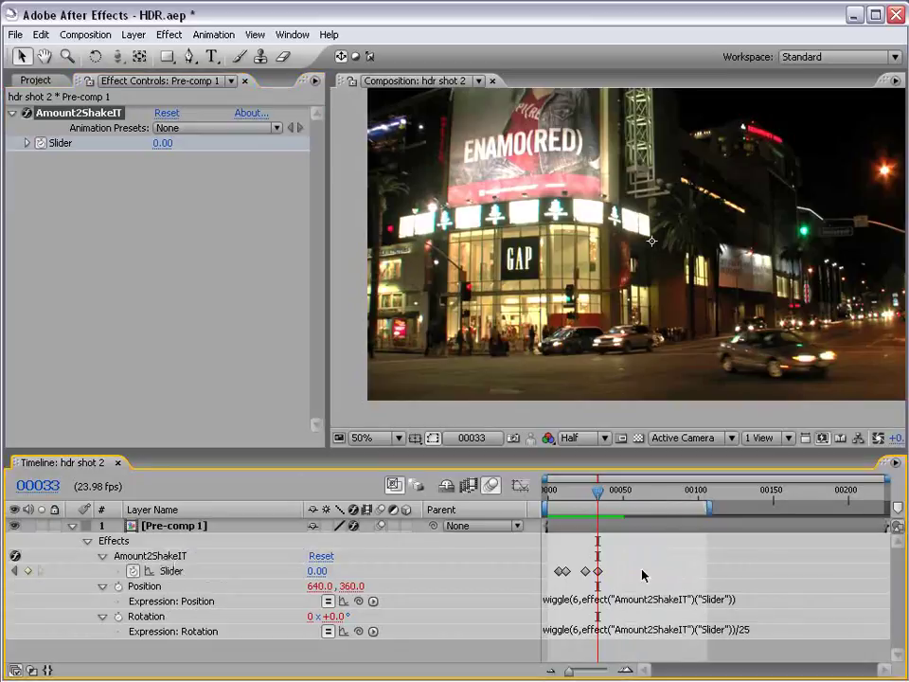
mouse_move(643, 574)
mouse_down()
mouse_move(586, 553)
mouse_move(554, 558)
mouse_move(611, 574)
mouse_move(636, 567)
mouse_move(599, 576)
mouse_move(627, 575)
mouse_up()
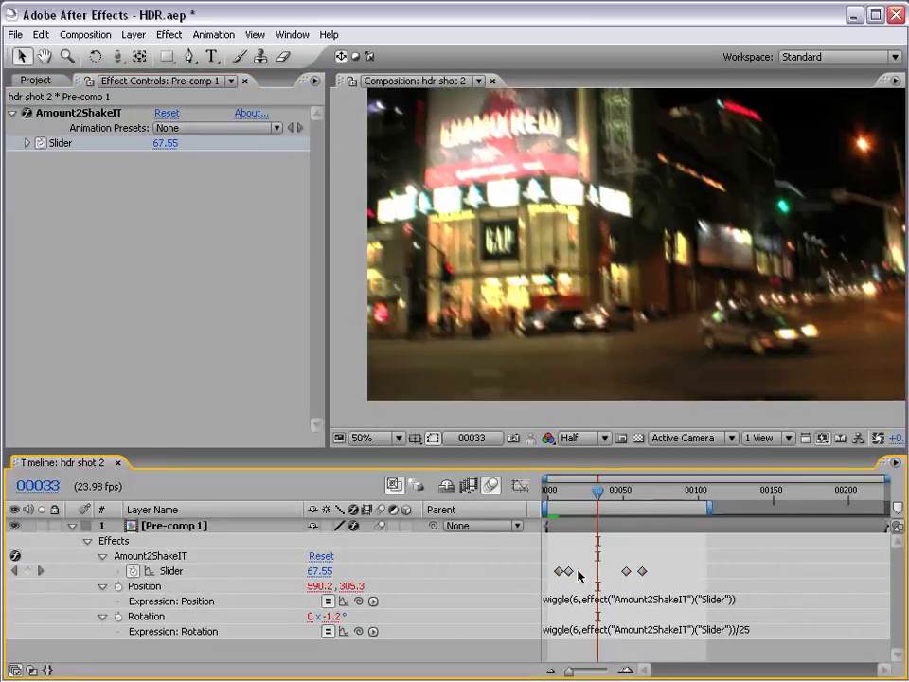
drag(566, 571, 582, 572)
click(647, 572)
mouse_move(643, 572)
mouse_down()
mouse_move(654, 572)
mouse_move(632, 572)
mouse_move(652, 557)
mouse_up()
shift+click(626, 572)
drag(554, 491, 663, 502)
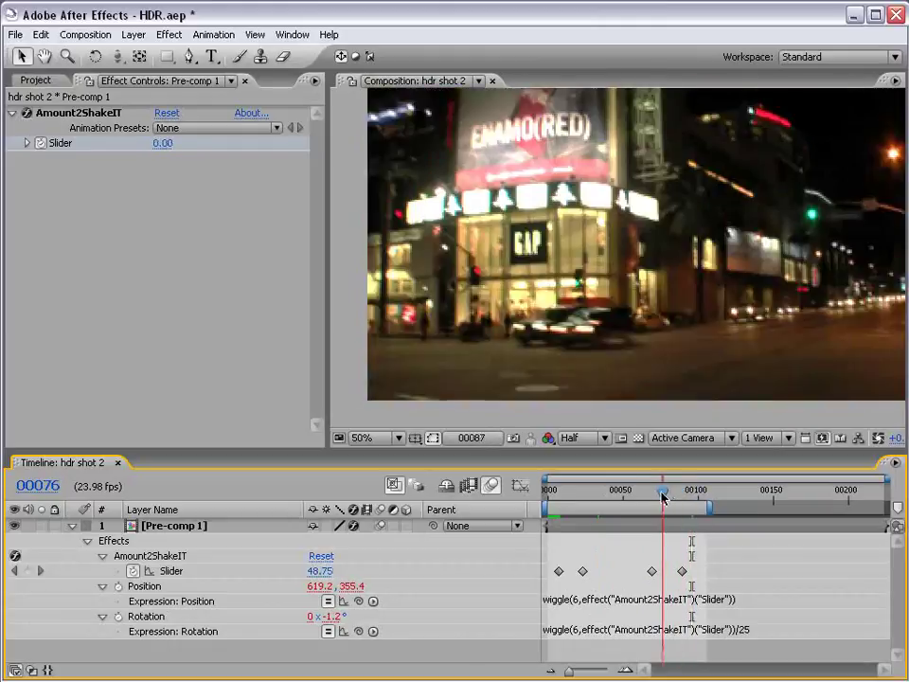
Jump to frame 41 and bring up the Project panel's footage and composition list.
drag(695, 566, 623, 574)
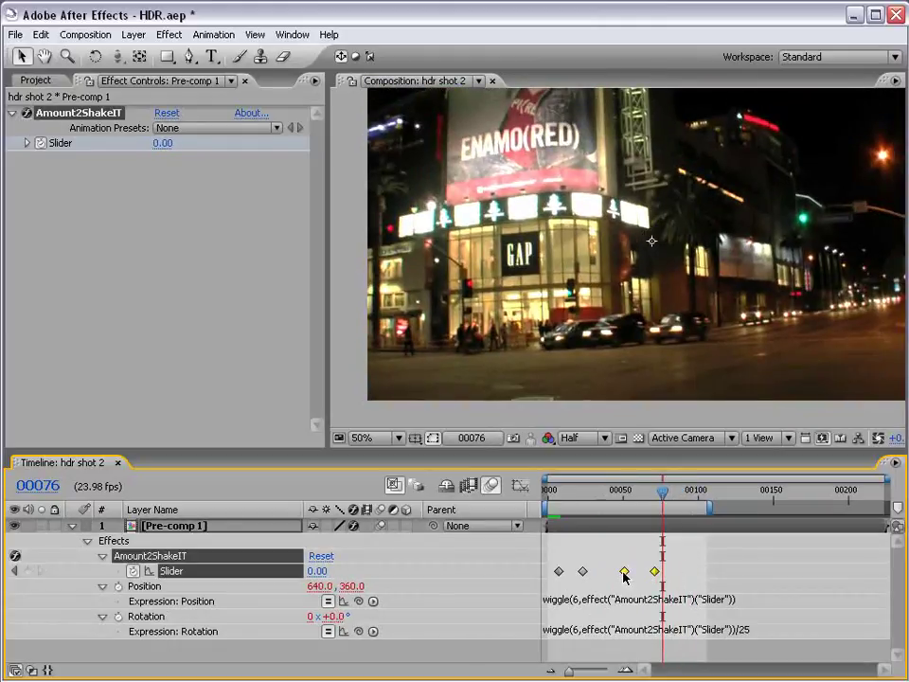
click(609, 490)
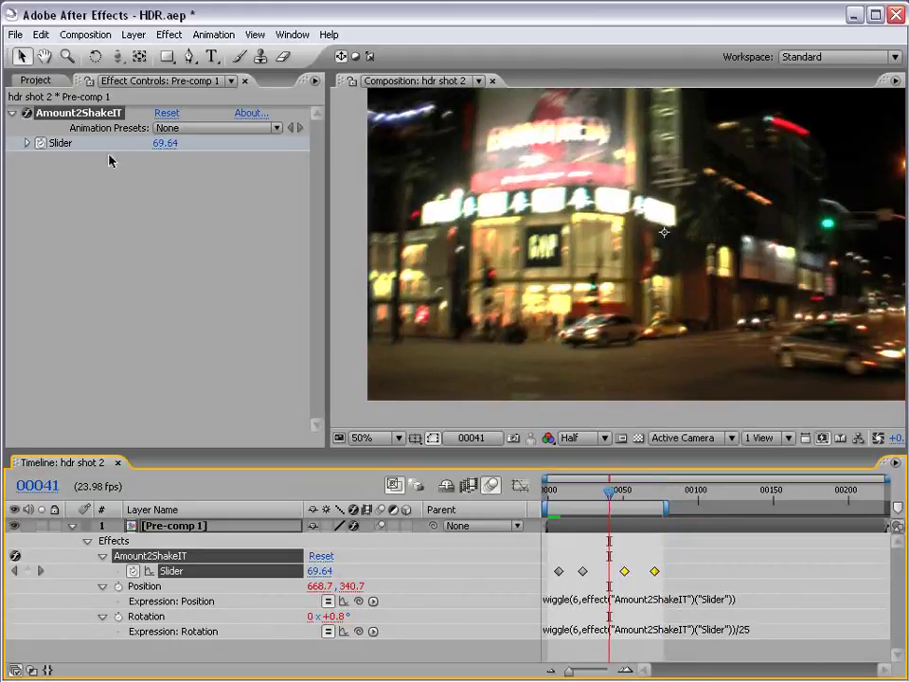
click(37, 80)
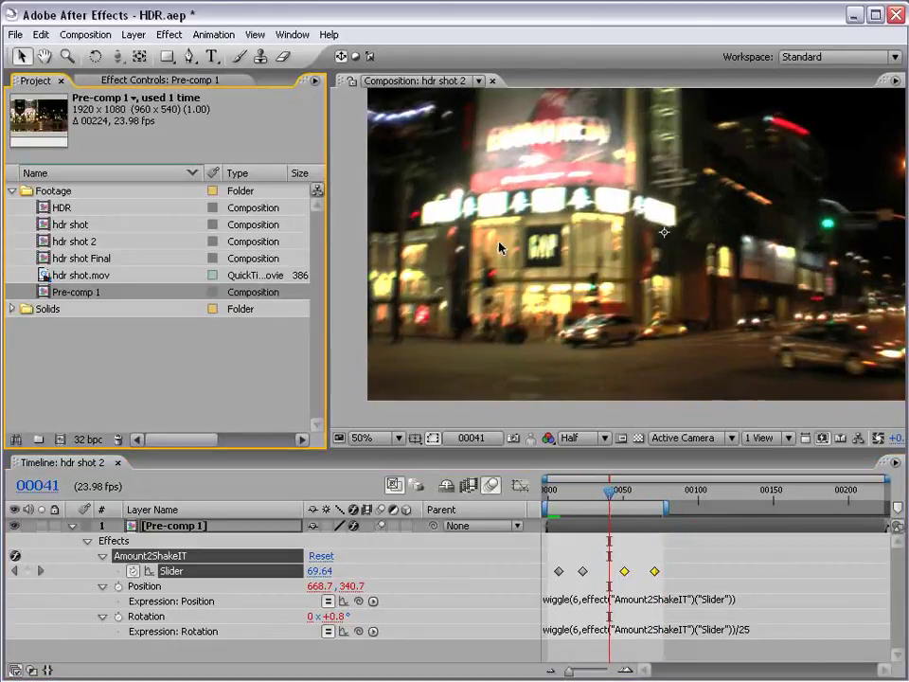
Toggle the project colour depth to 8 bpc and back to 32 bpc.
click(85, 416)
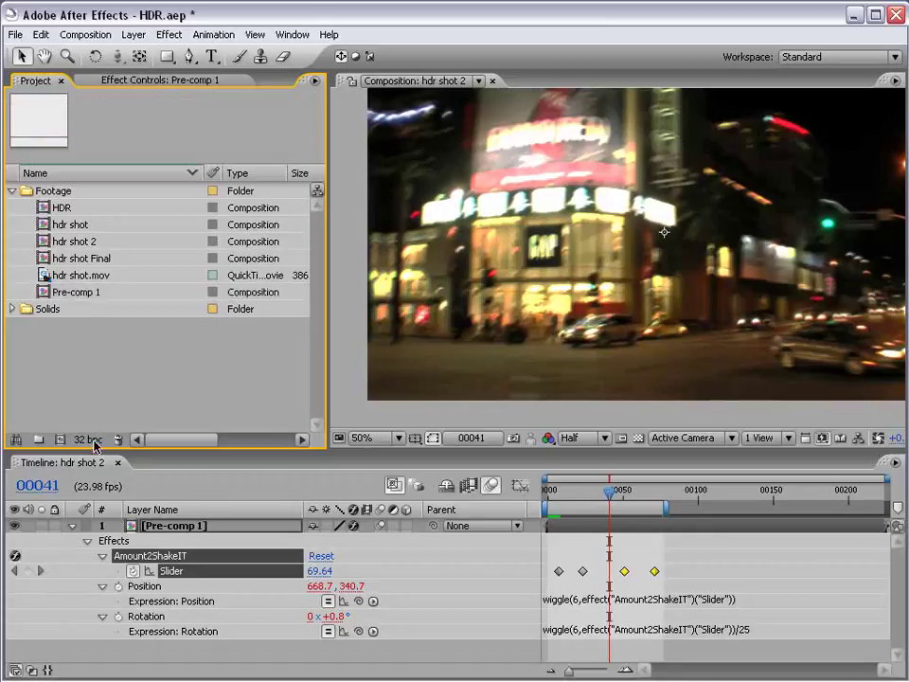
alt+click(88, 439)
drag(620, 493, 574, 497)
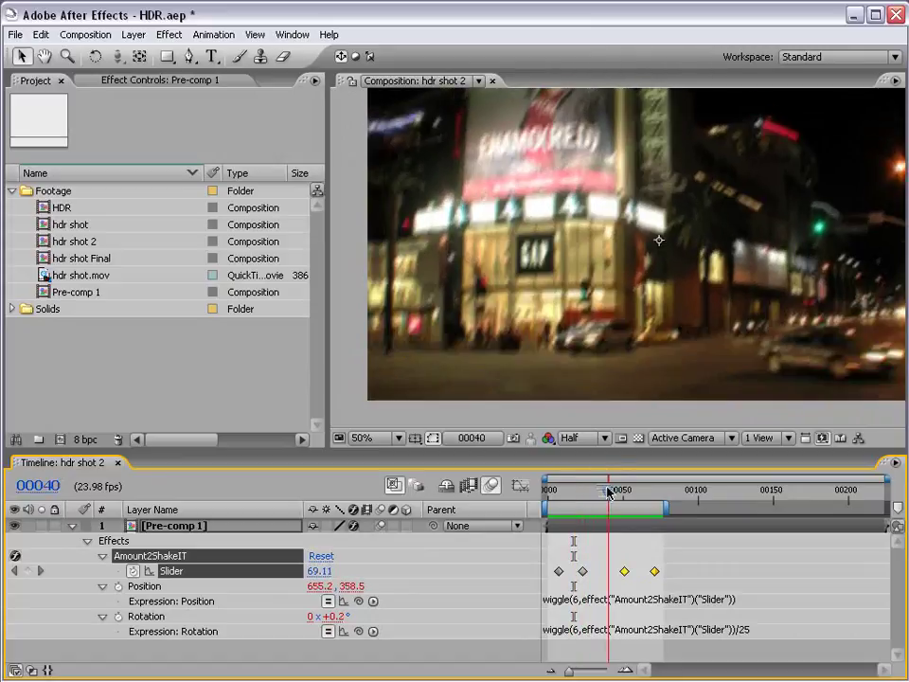
alt+click(86, 440)
alt+click(86, 440)
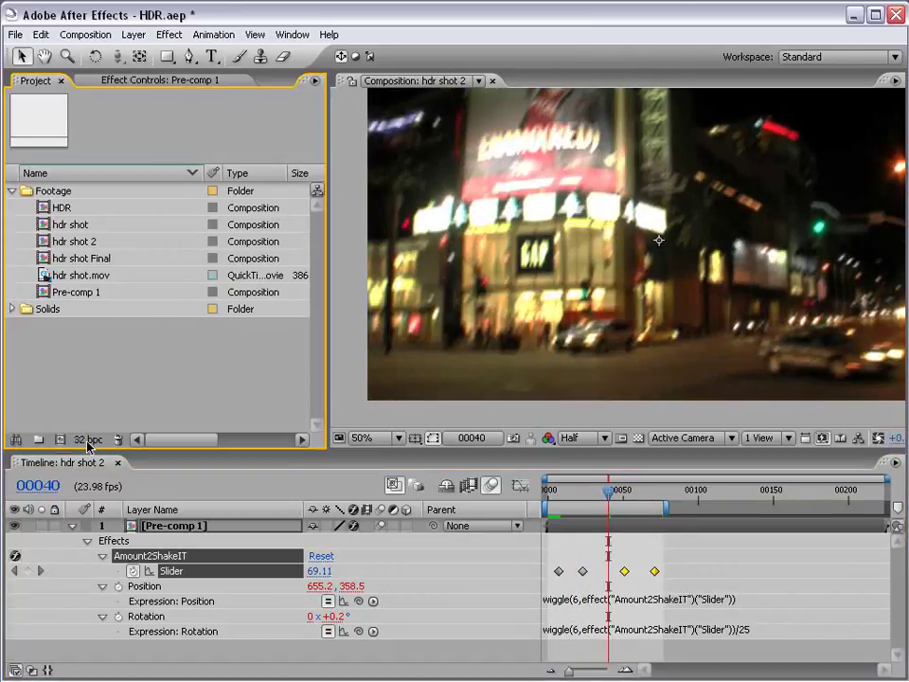
key(h)
drag(617, 311, 588, 322)
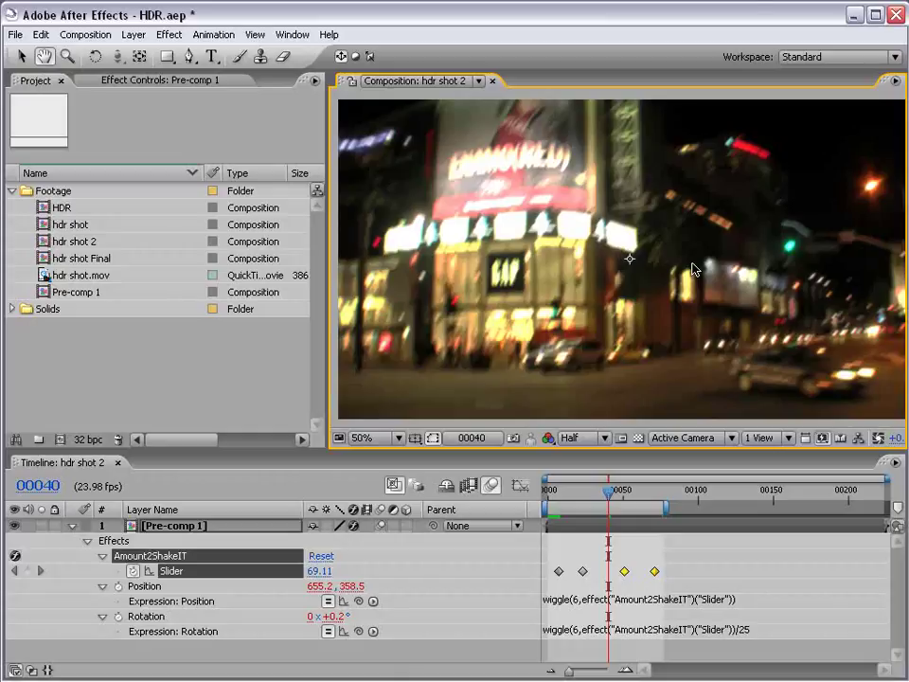
key(v)
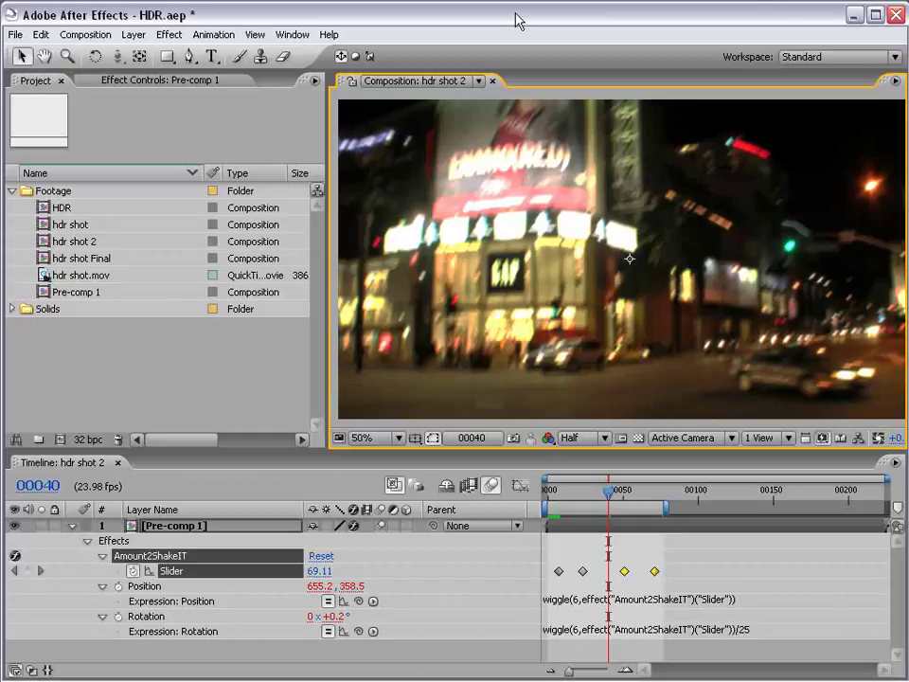